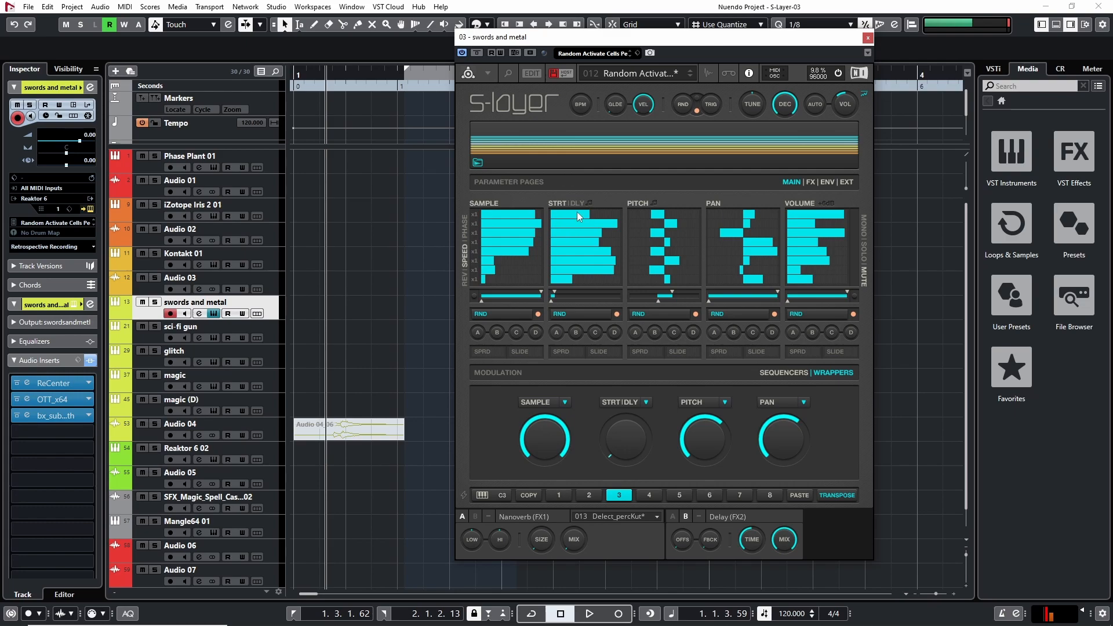
Step: Check the envelope parameter page of the swords and metal S-Layer, return to the main page and randomize the scene
left_click(827, 182)
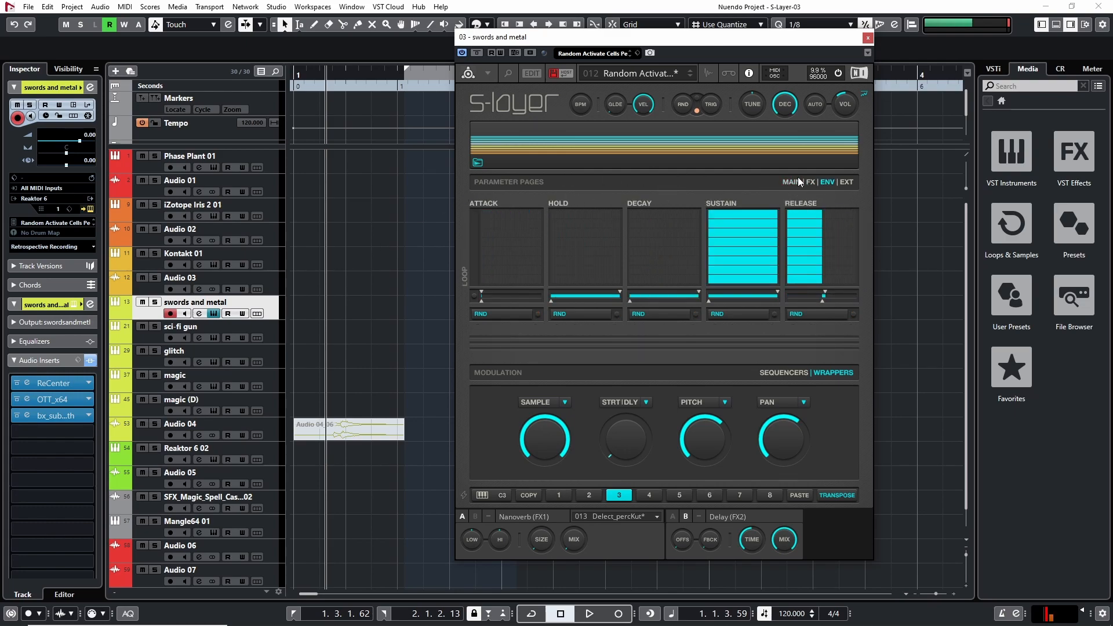
left_click(799, 178)
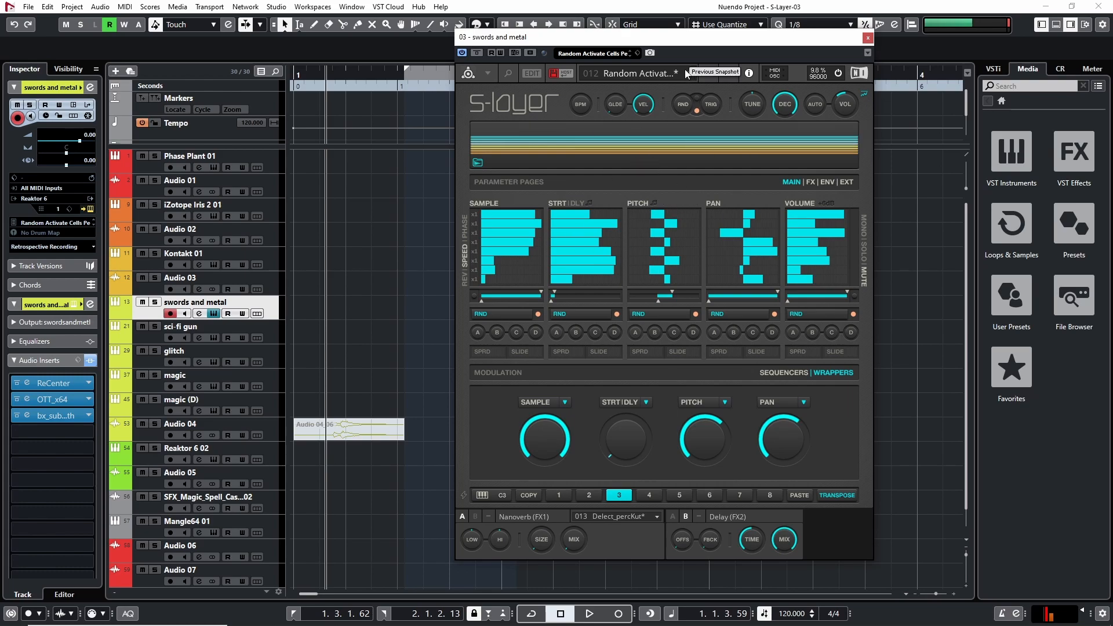
left_click_drag(713, 44, 714, 55)
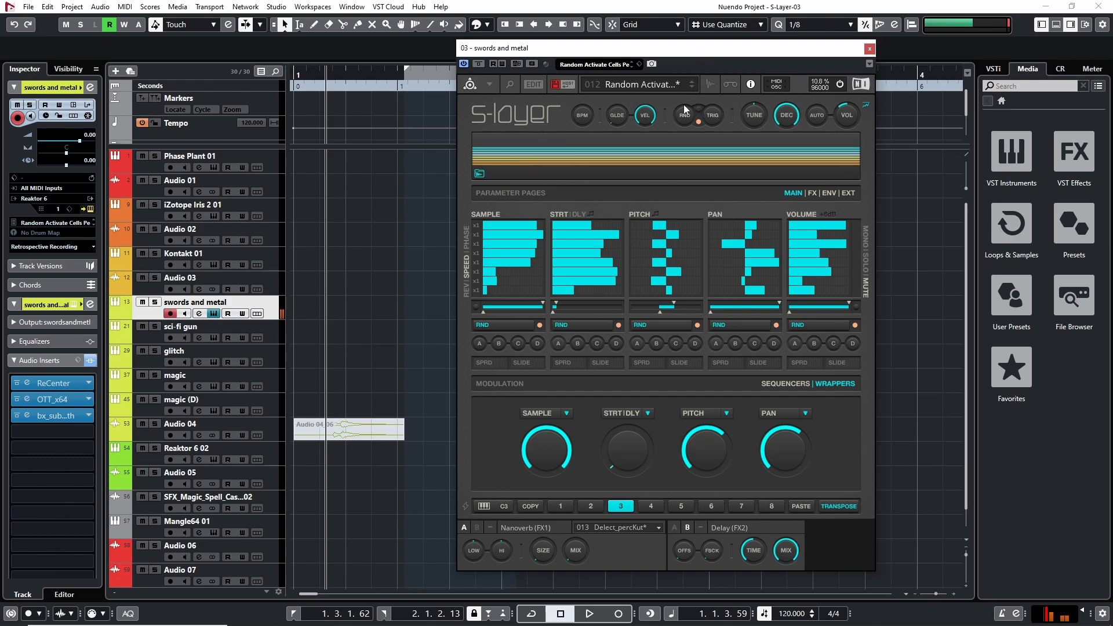
left_click(828, 193)
left_click(792, 193)
left_click(684, 115)
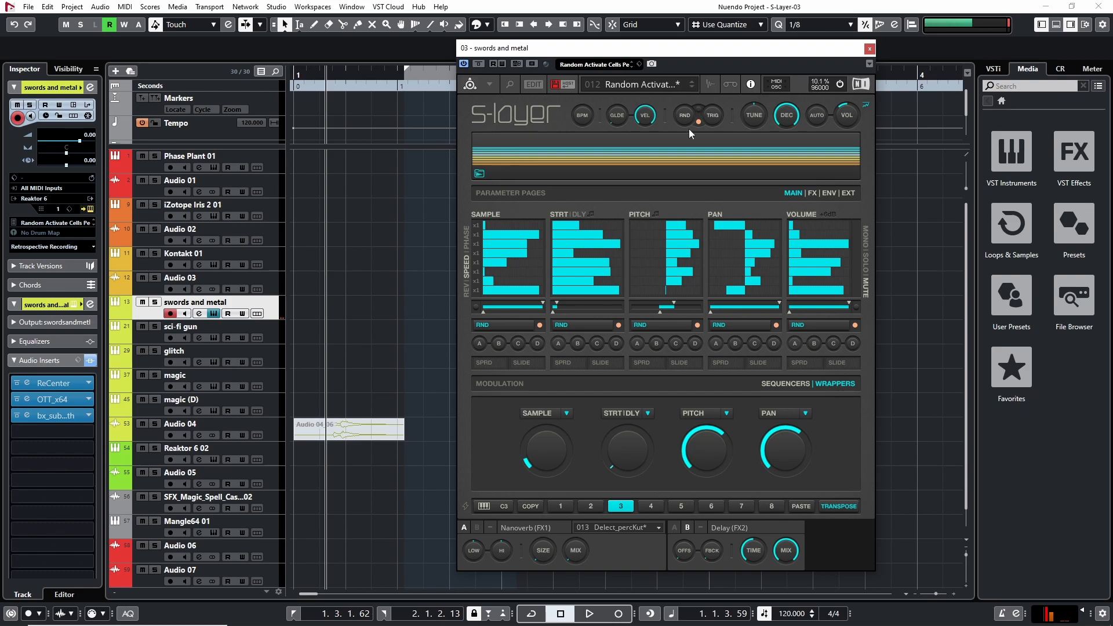
Step: Open the sci-fi gun track's S-Layer and insert entropyEQ+ on the track with 24% entropy and 26% strength
left_click(160, 342)
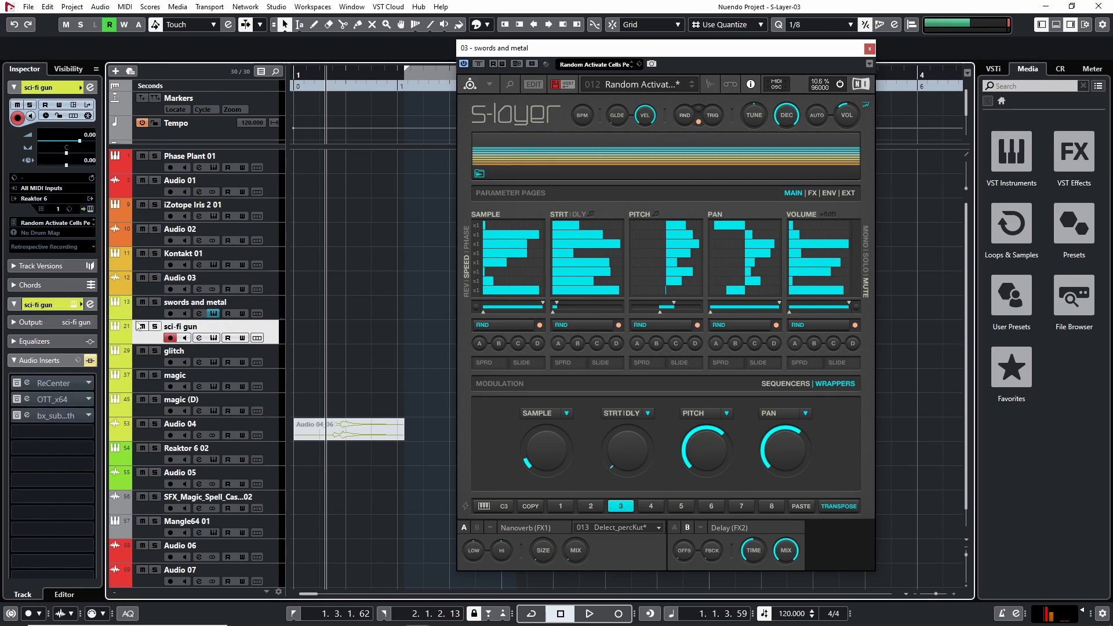
left_click_drag(776, 33, 625, 49)
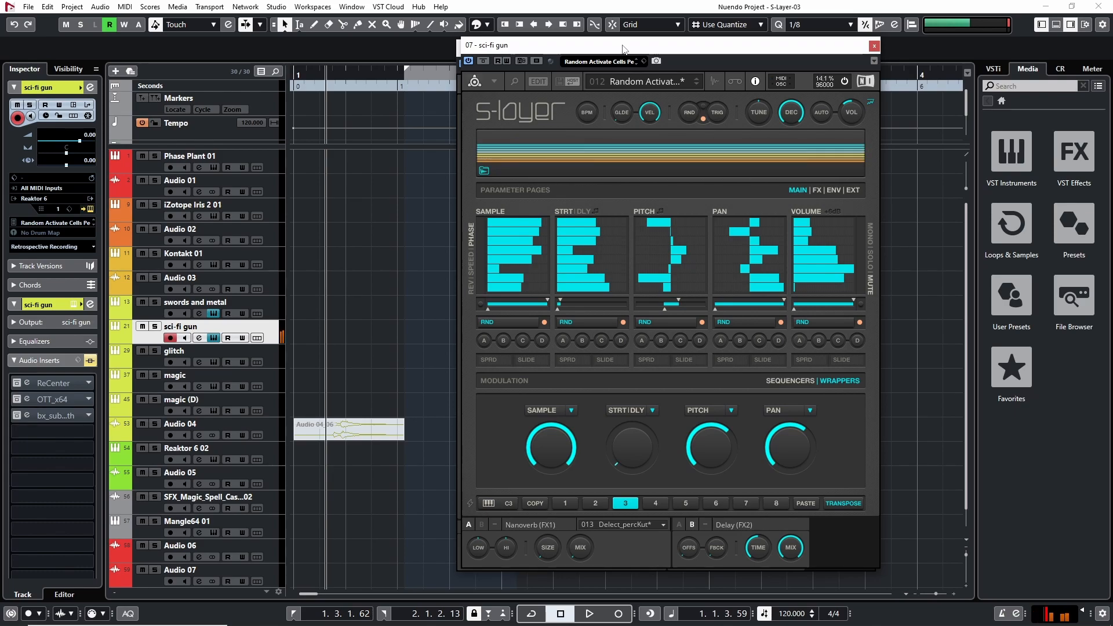
left_click(50, 437)
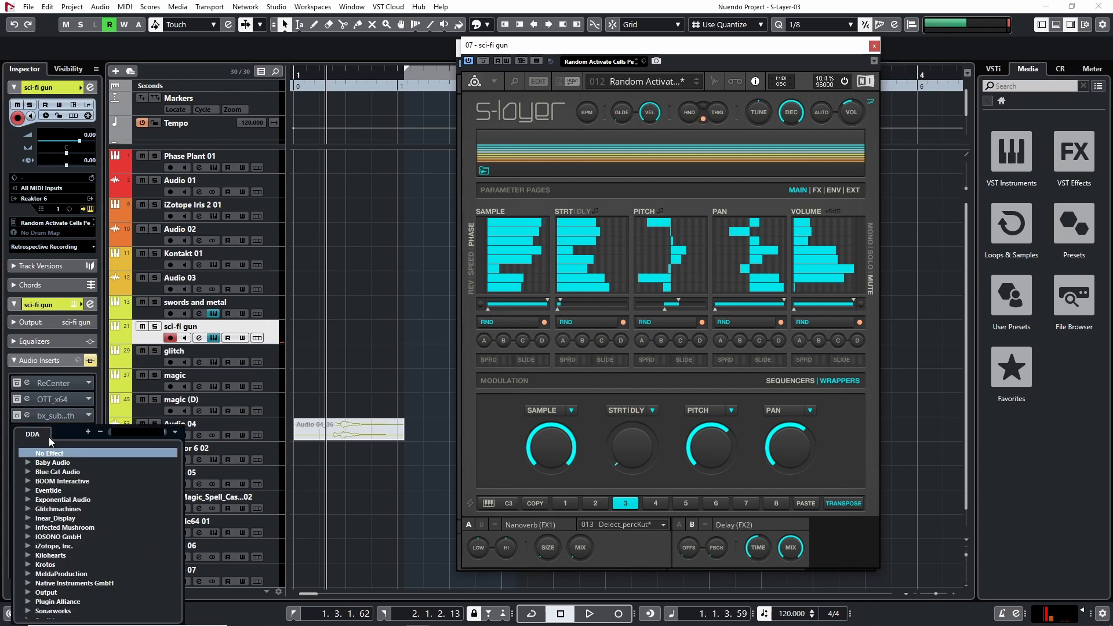
type("entro")
key("Return")
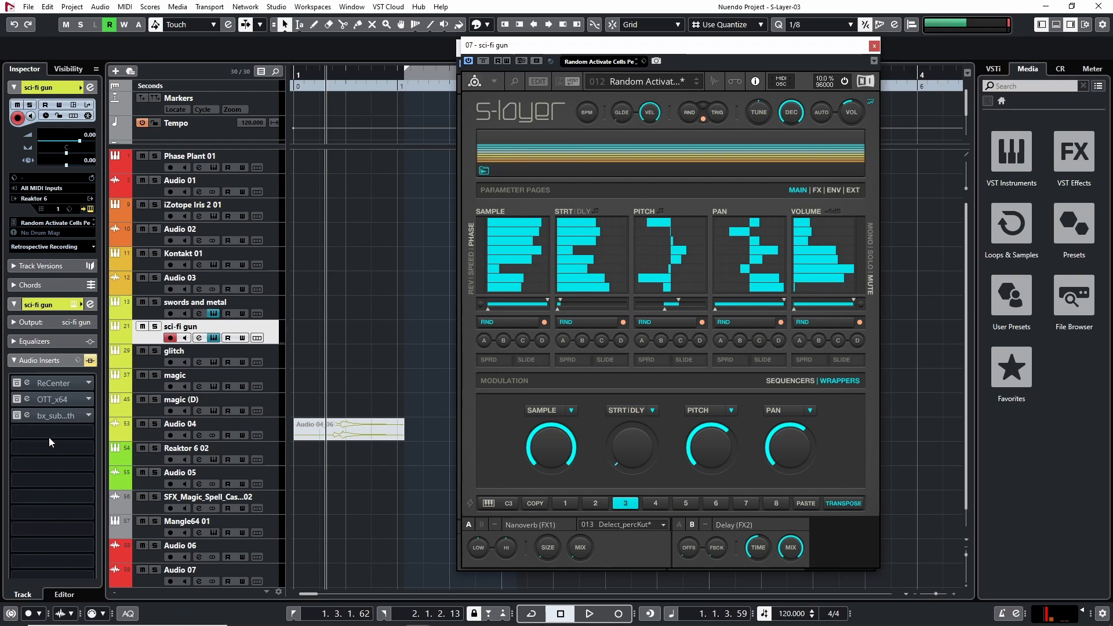
left_click_drag(461, 437, 510, 390)
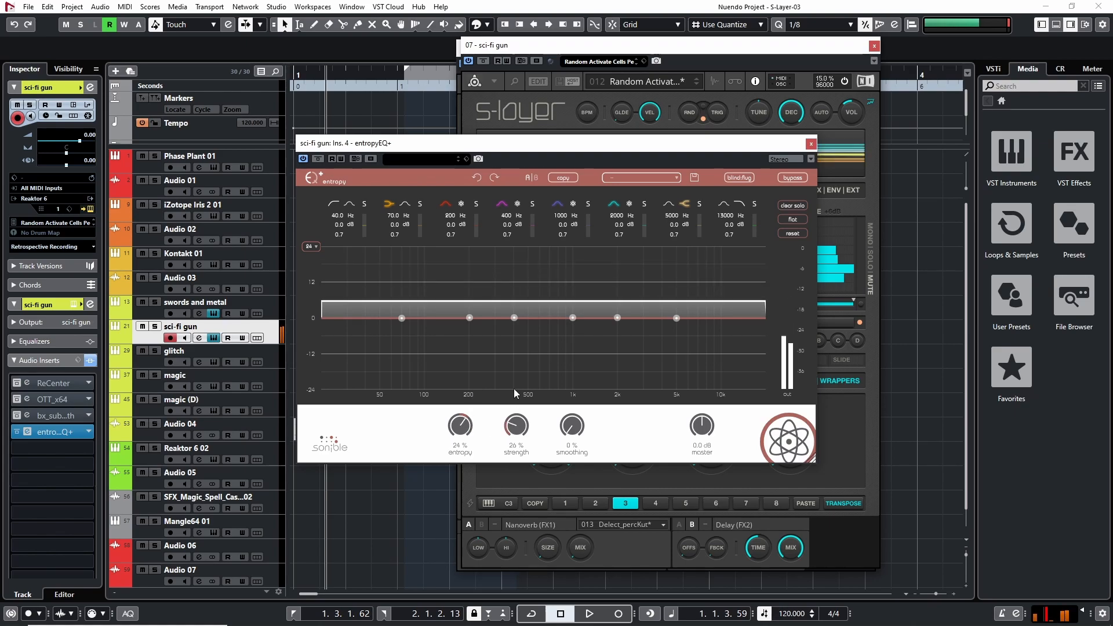
left_click(811, 143)
Step: Randomize the sci-fi gun S-Layer scene twice with the master randomizer
left_click(717, 111)
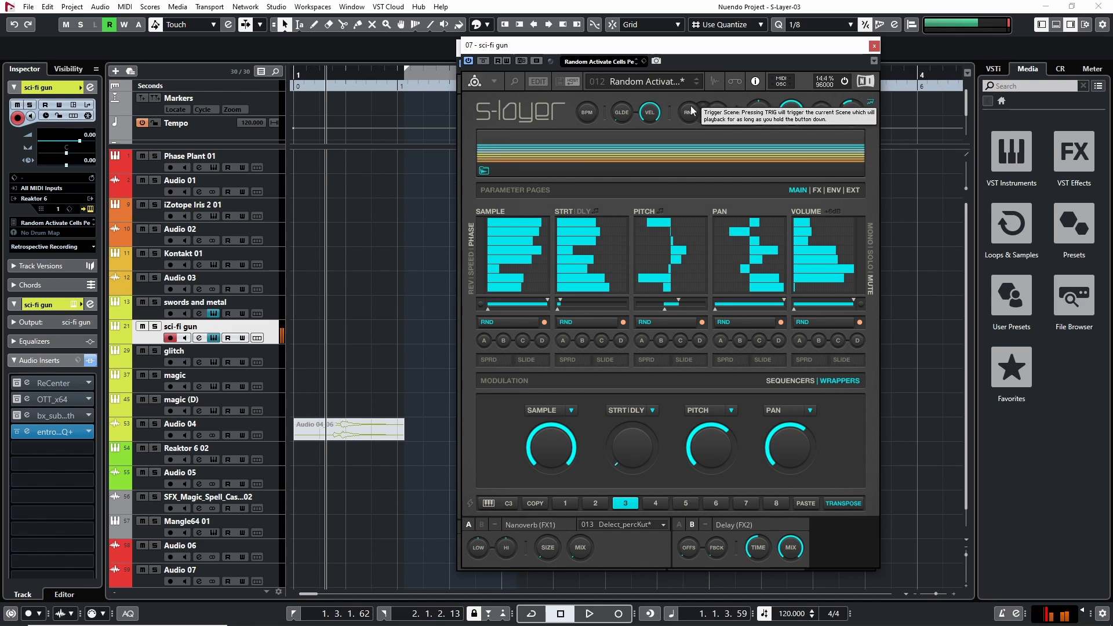
left_click(690, 108)
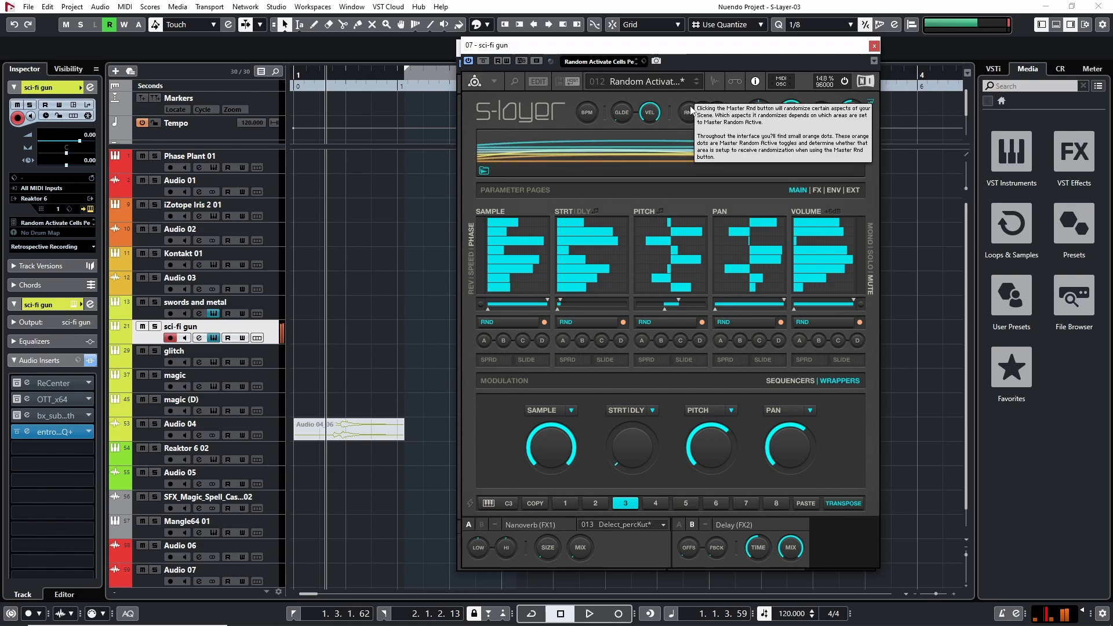
left_click(690, 106)
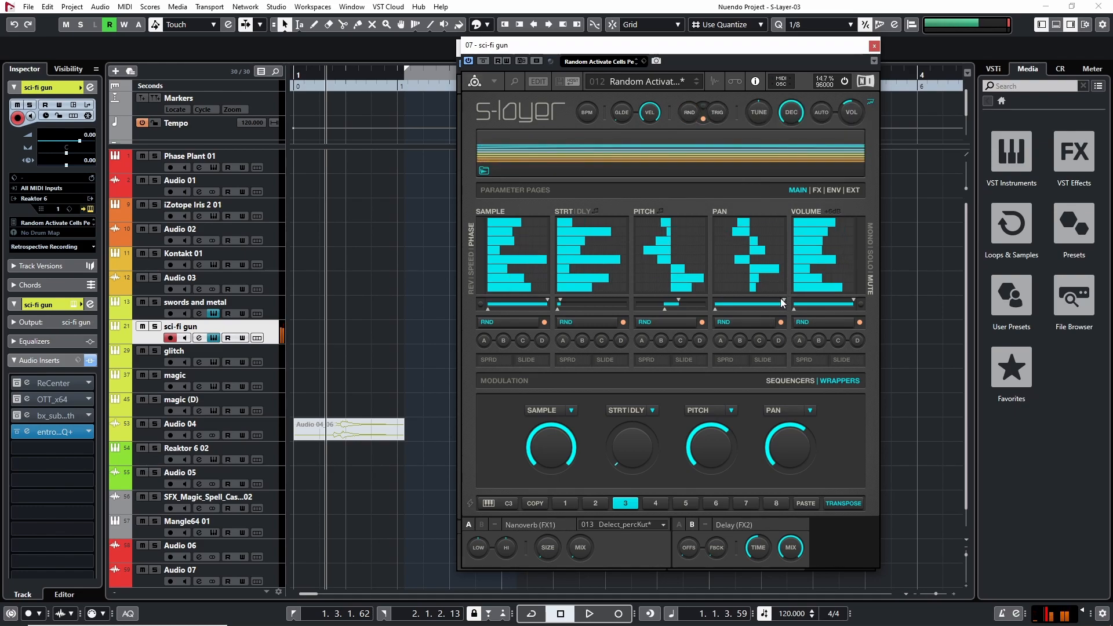
Step: Narrow the sci-fi gun's pan range to 30–70, randomize the scene several times and close the open instrument windows
left_click_drag(715, 308, 726, 308)
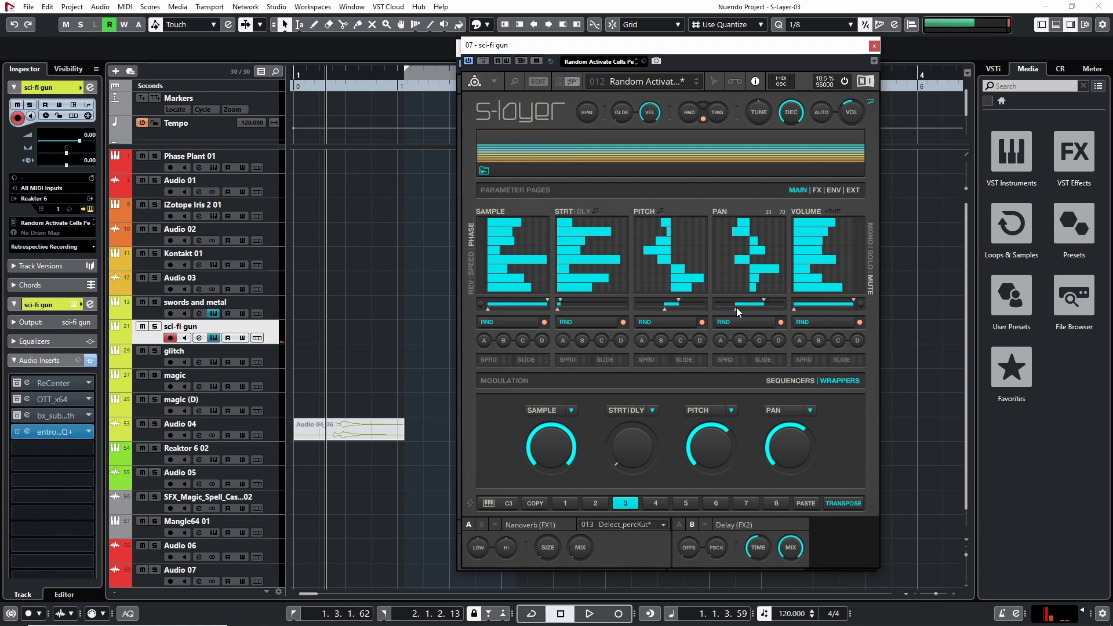
left_click(689, 110)
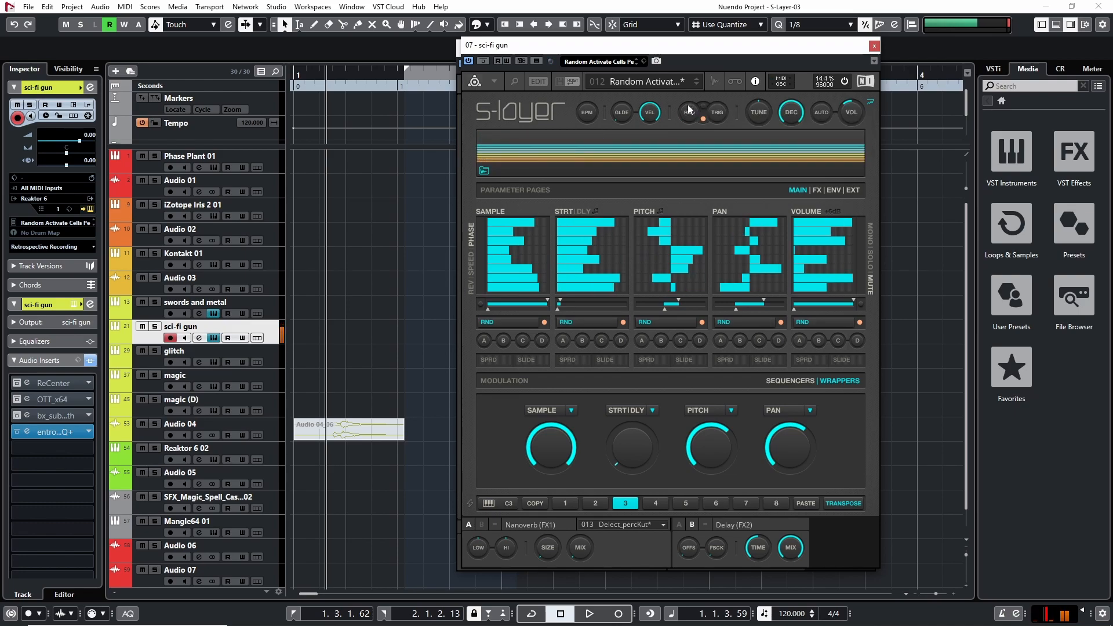
left_click(689, 110)
left_click(689, 111)
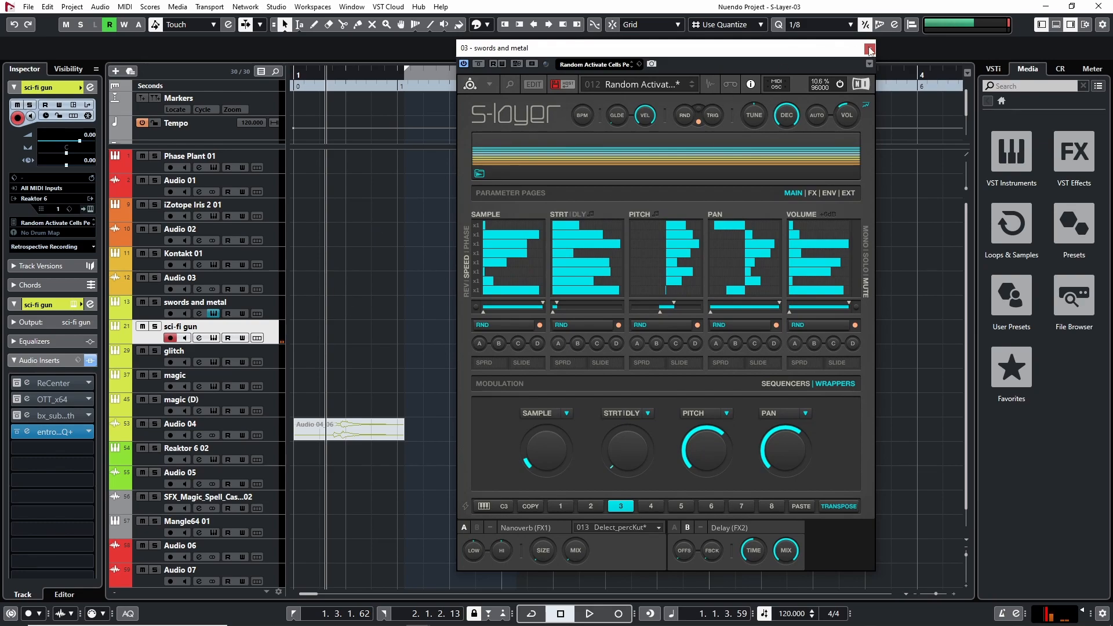
left_click(875, 45)
Step: Open the glitch track's S-Layer, randomize its scene twice and close the instrument
left_click(169, 360)
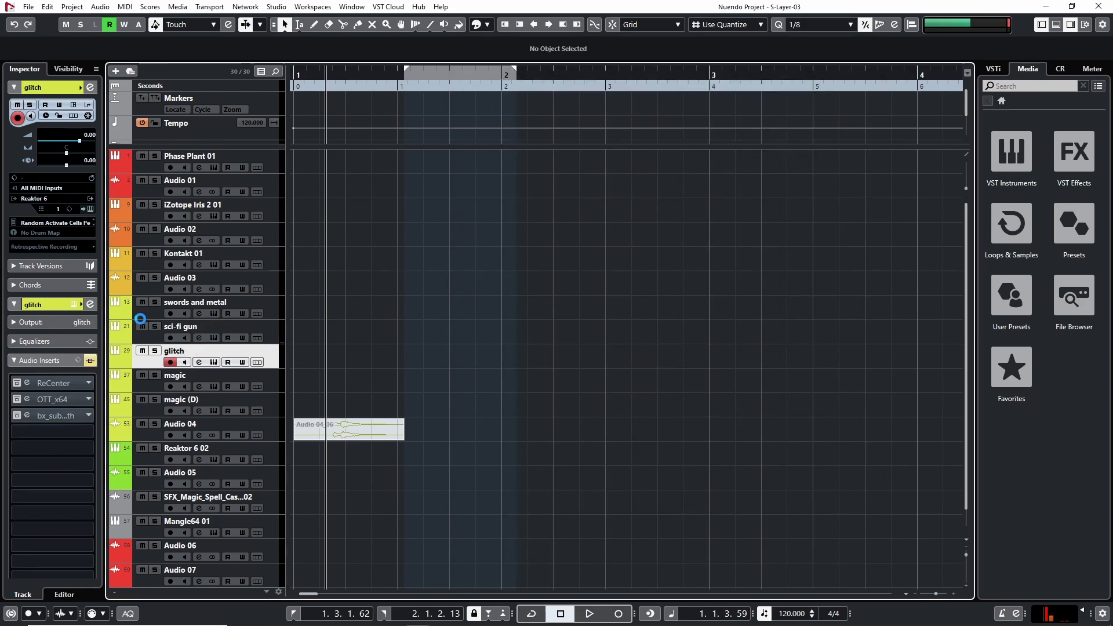
left_click(214, 362)
left_click_drag(538, 48, 757, 68)
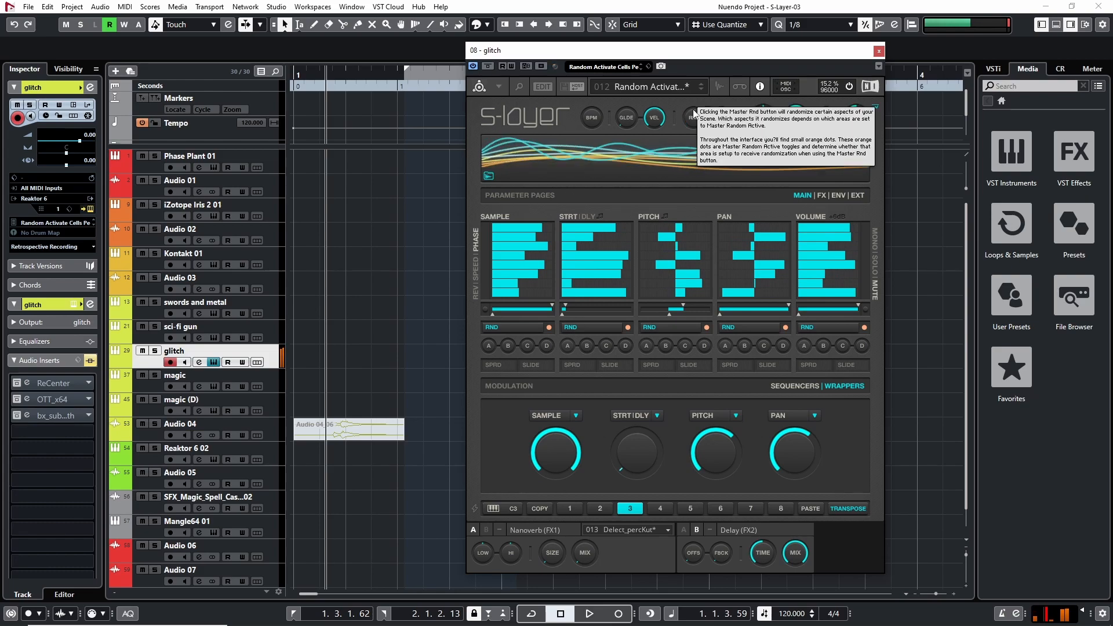
left_click(695, 114)
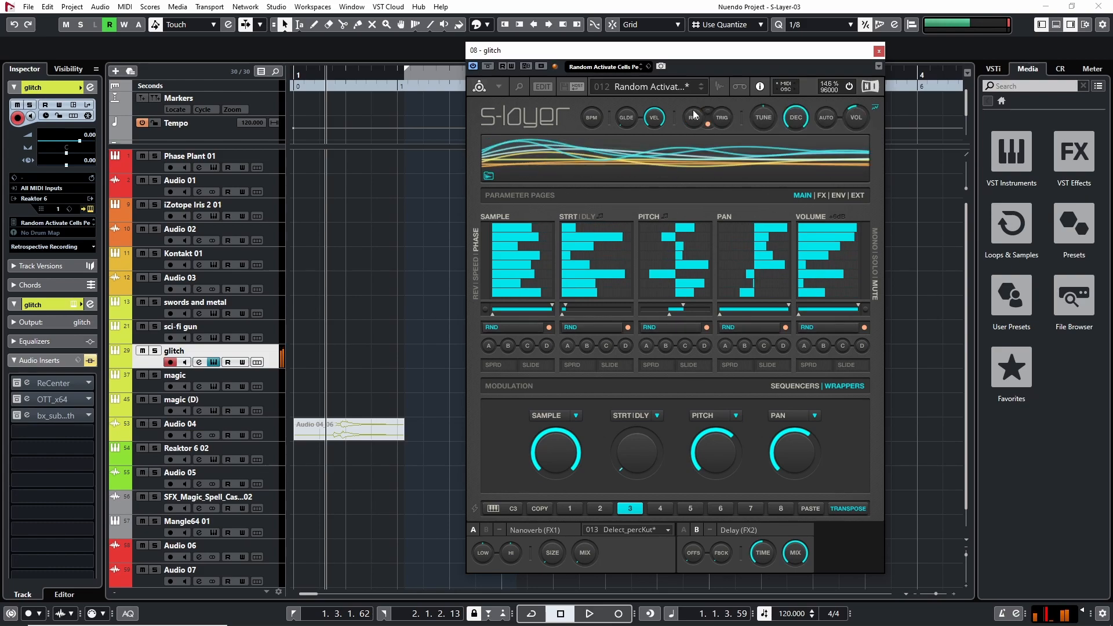
left_click(694, 114)
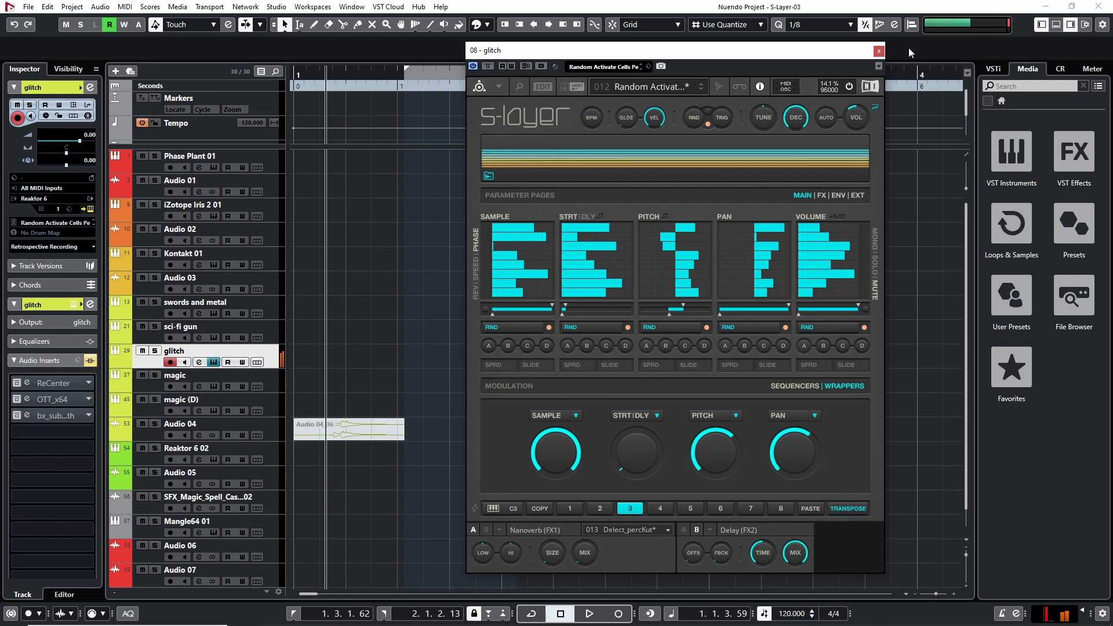
left_click(879, 51)
Step: Open the magic track's S-Layer, randomize its scene six times and close the instrument
left_click(153, 387)
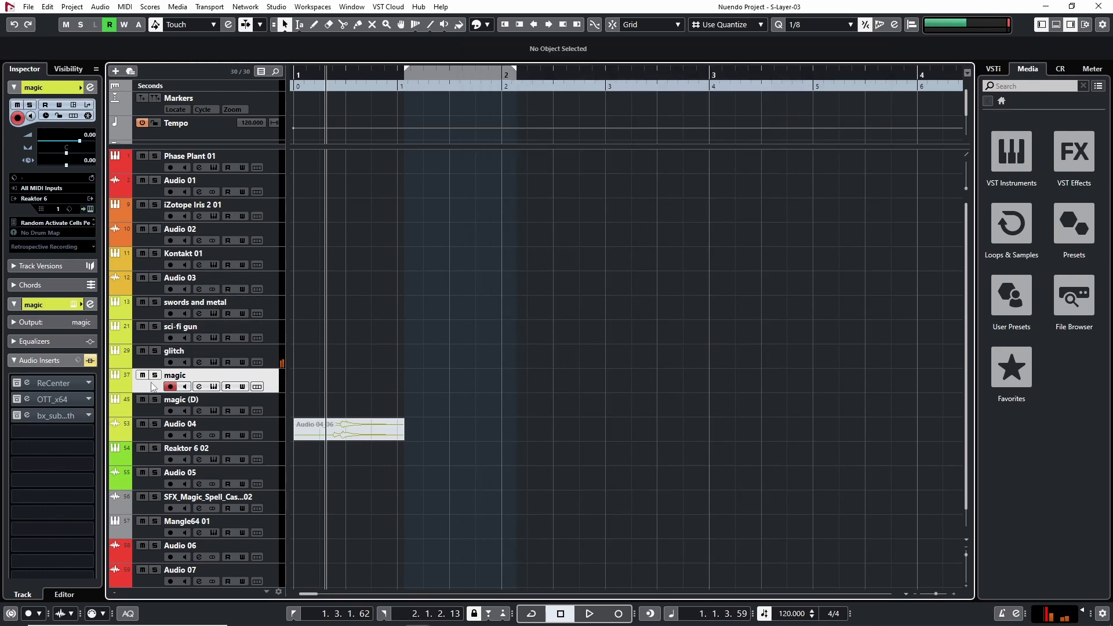
key("e")
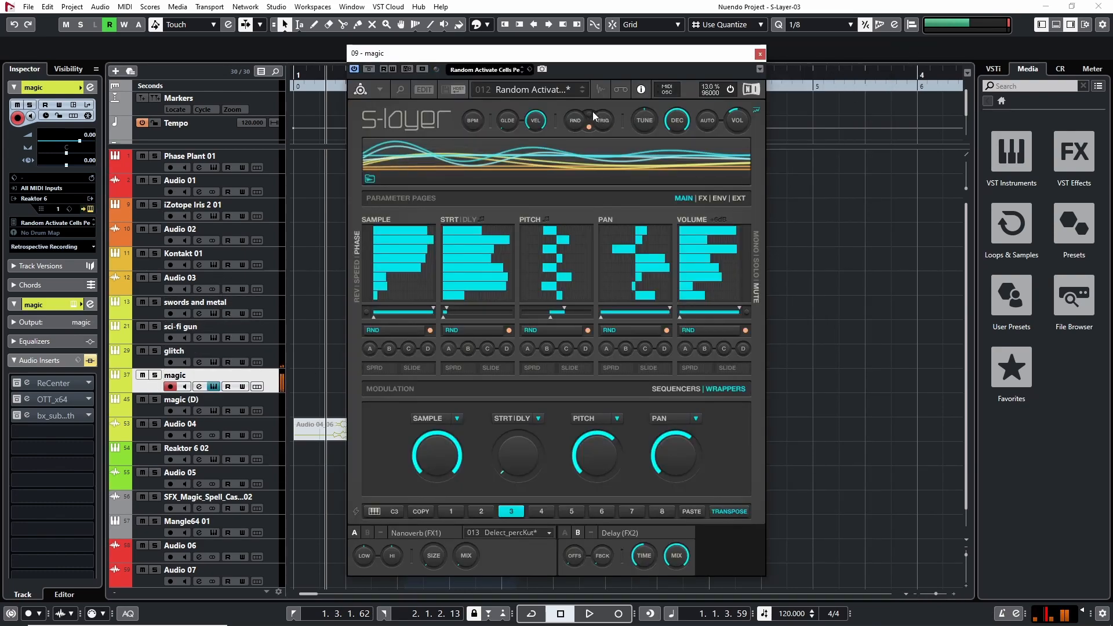
left_click(576, 119)
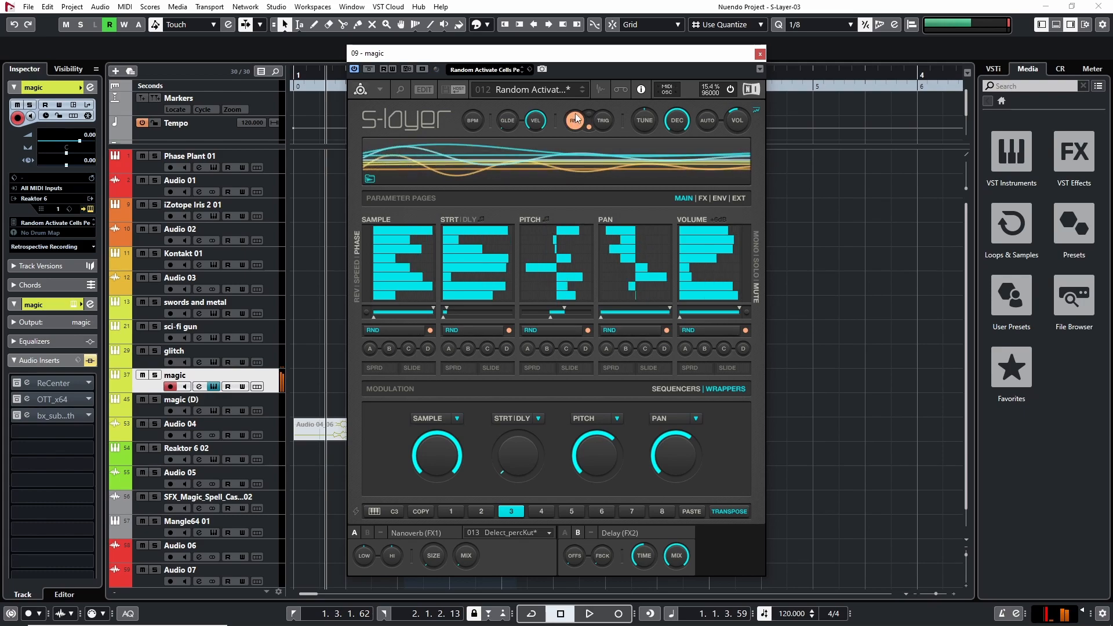
left_click(577, 118)
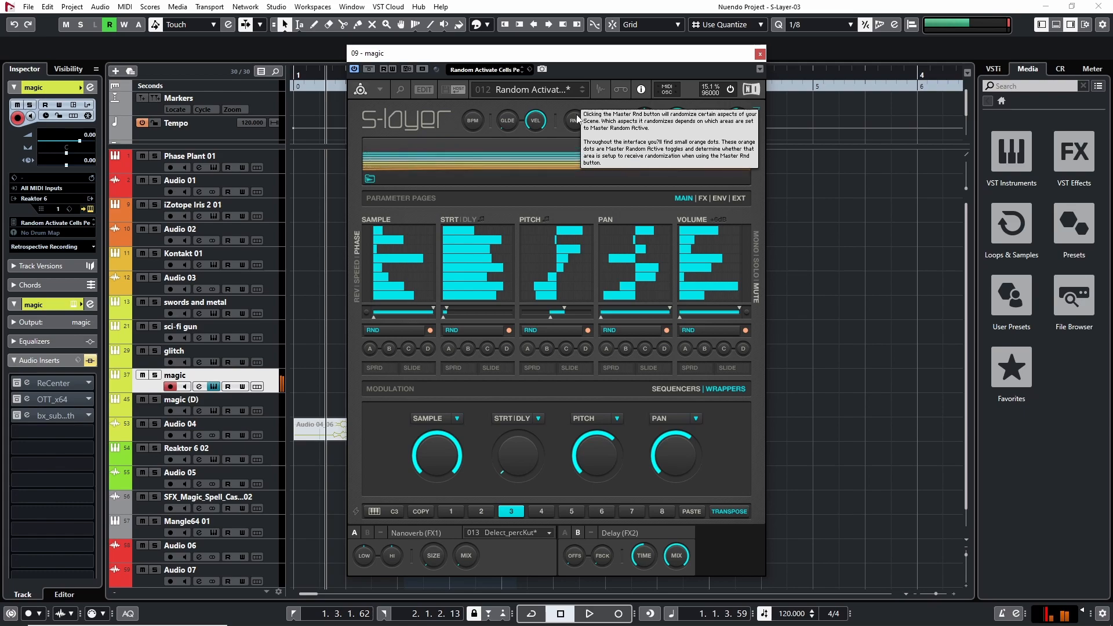
left_click(577, 118)
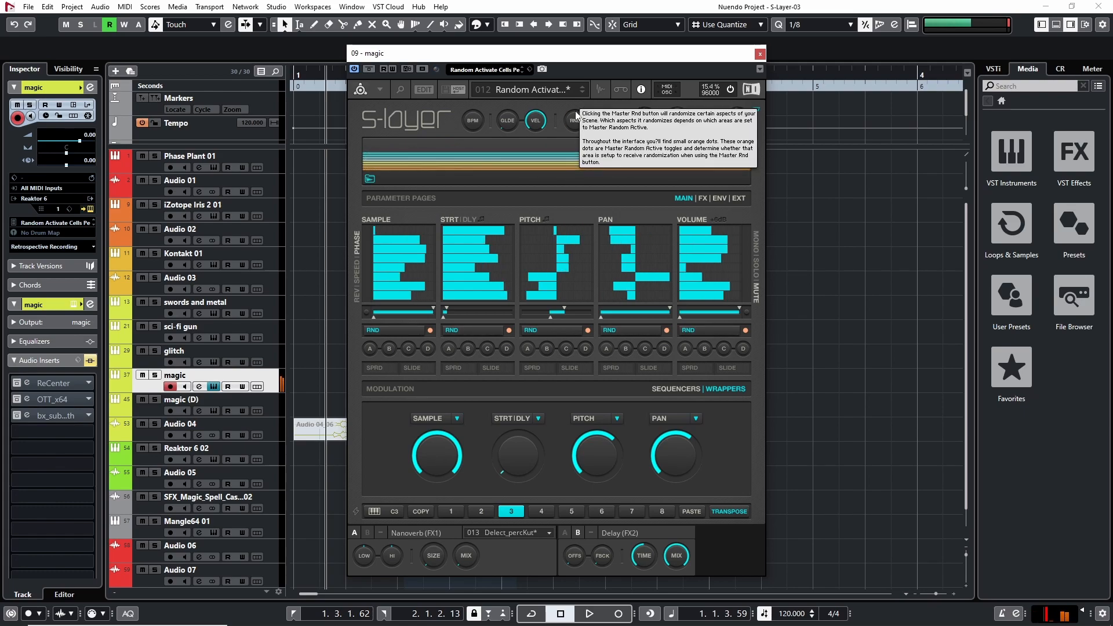
left_click(576, 118)
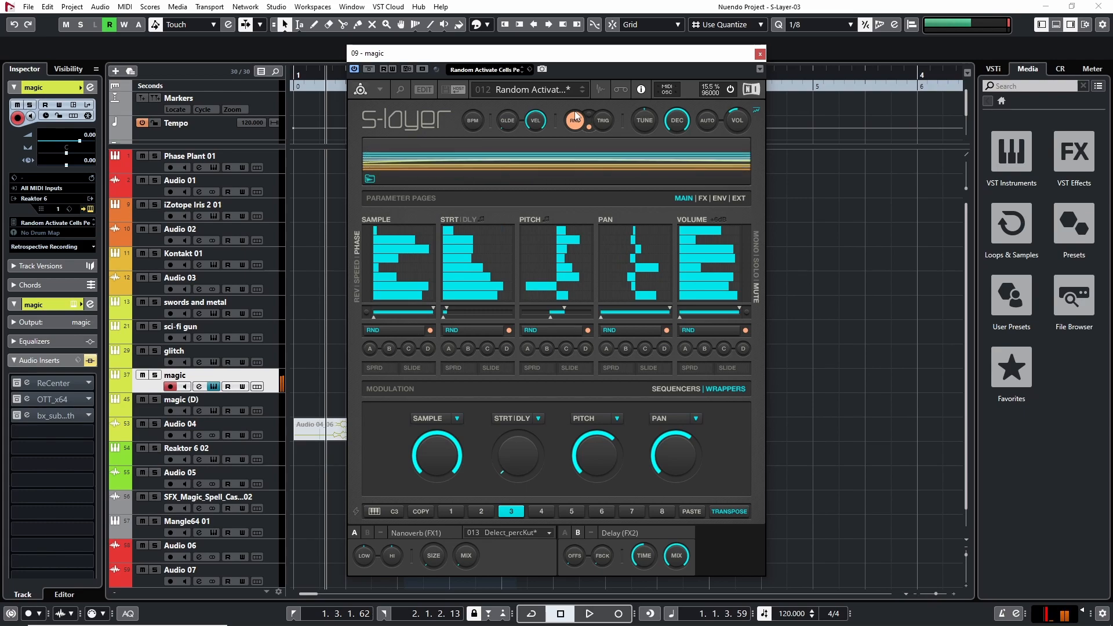
left_click(575, 114)
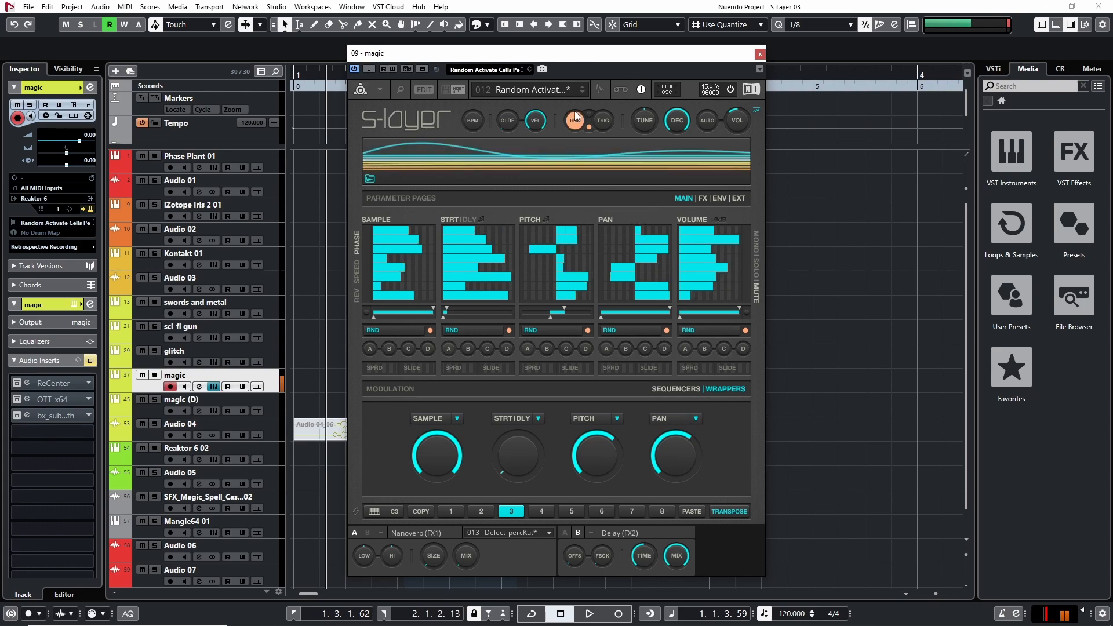
left_click(575, 115)
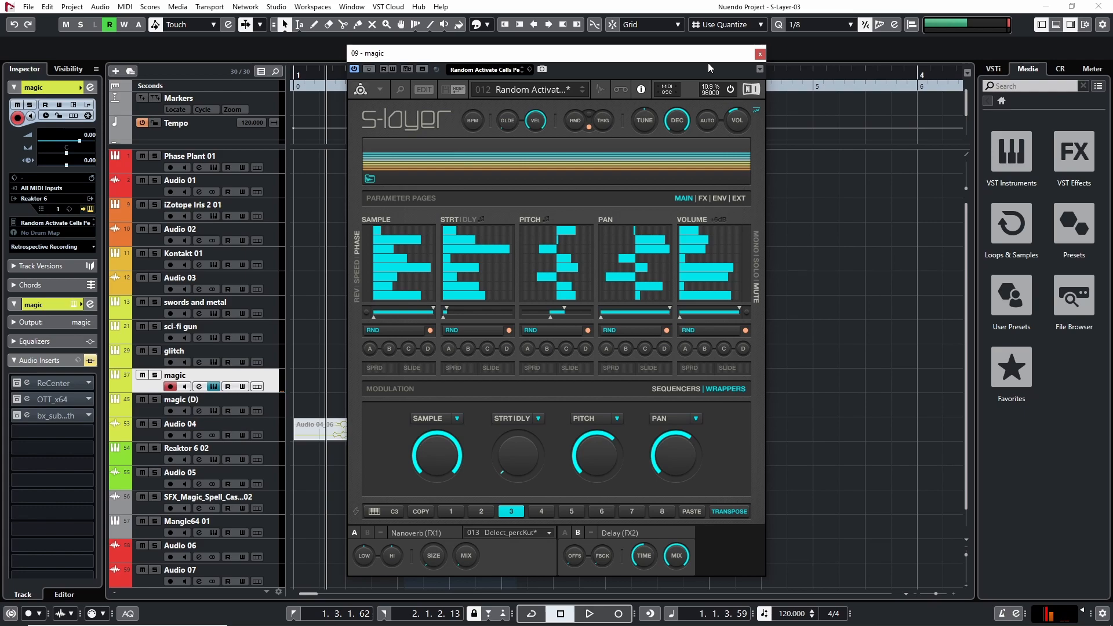
left_click(759, 53)
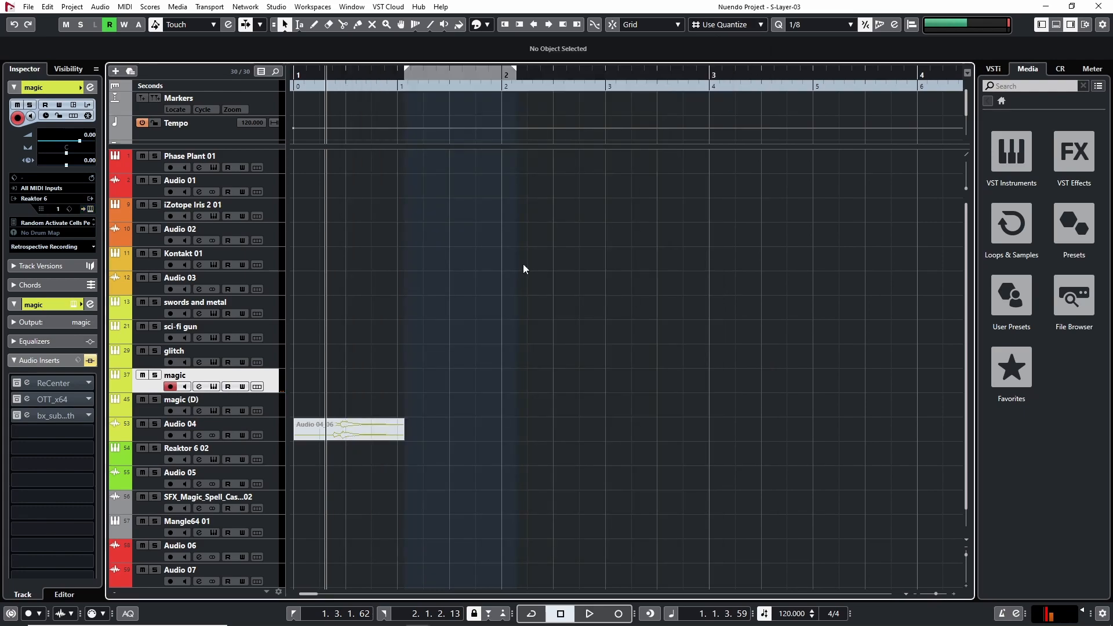
Step: Select the glitch, sci-fi gun and magic (D) tracks in turn and open the magic (D) track's instrument
left_click(154, 367)
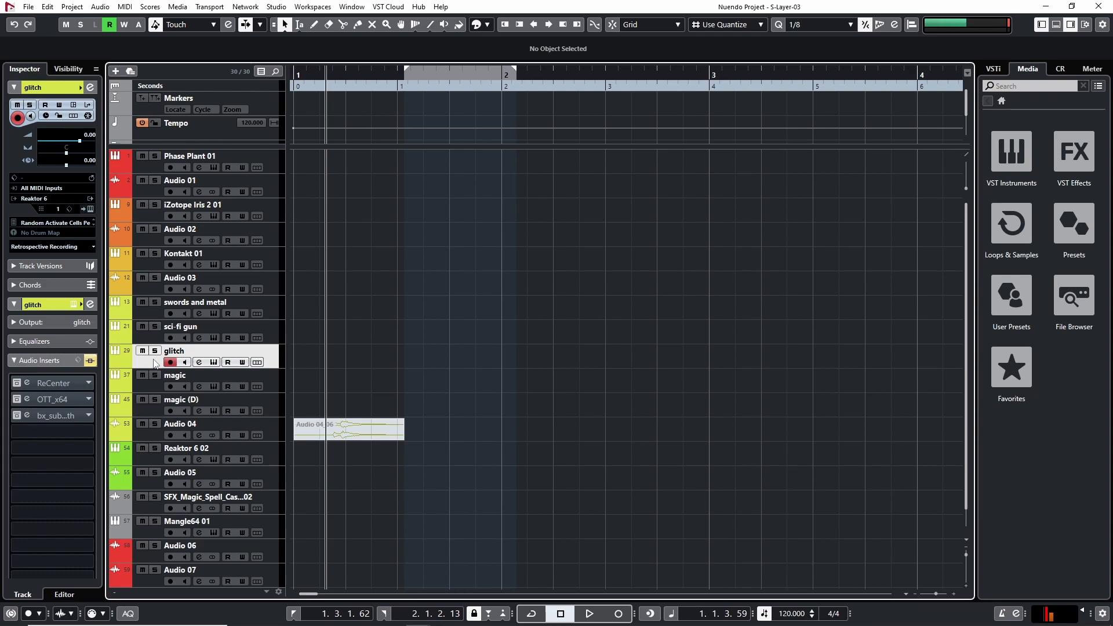
left_click(157, 340)
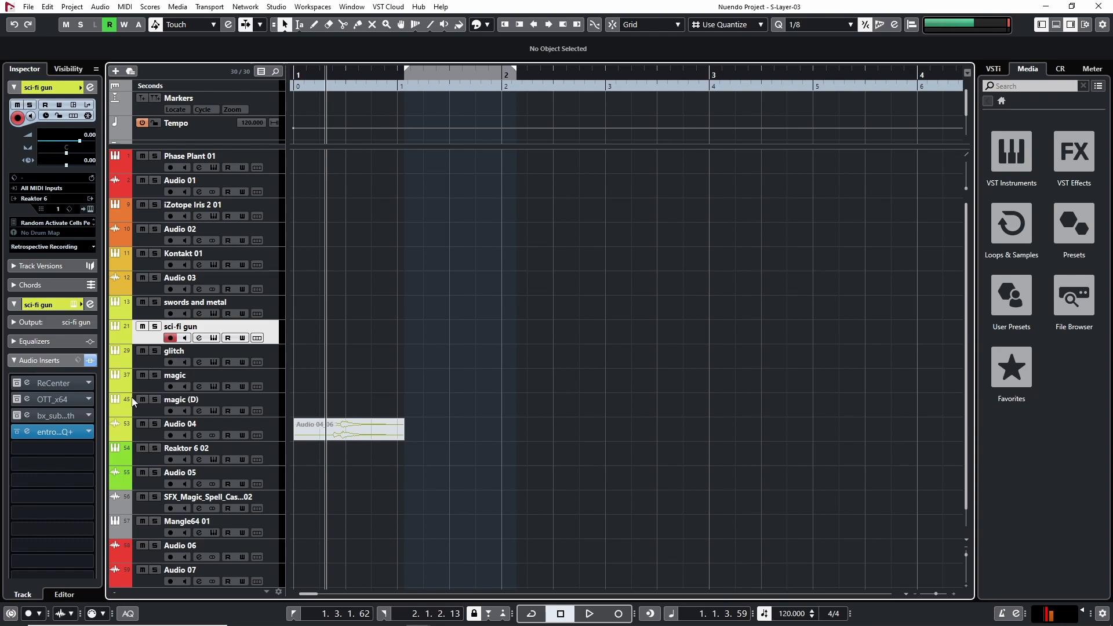
left_click(159, 417)
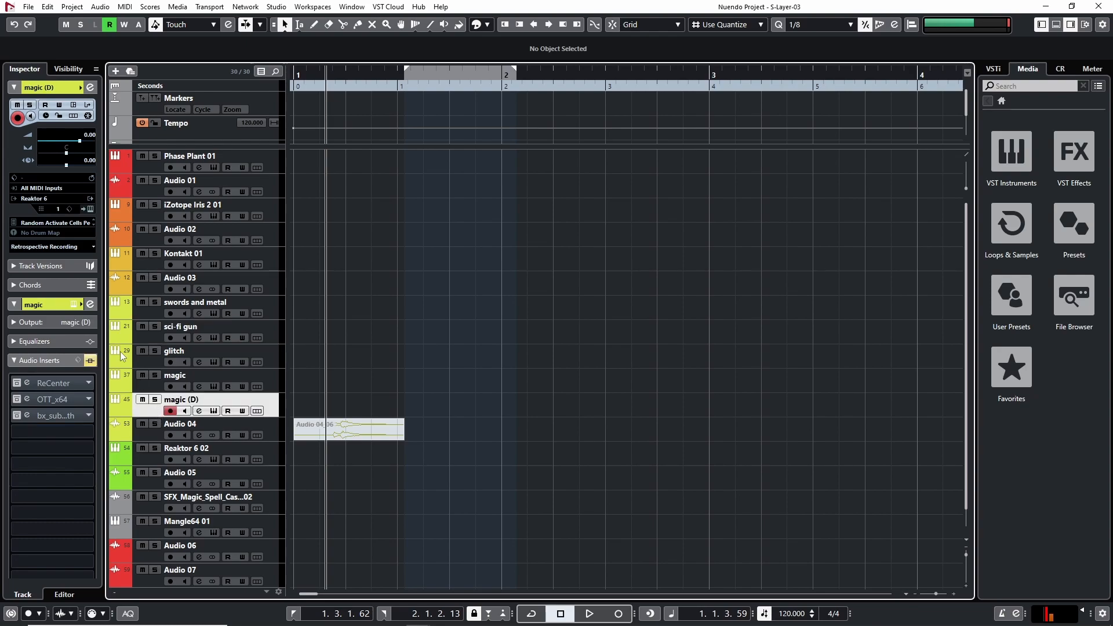
left_click(91, 210)
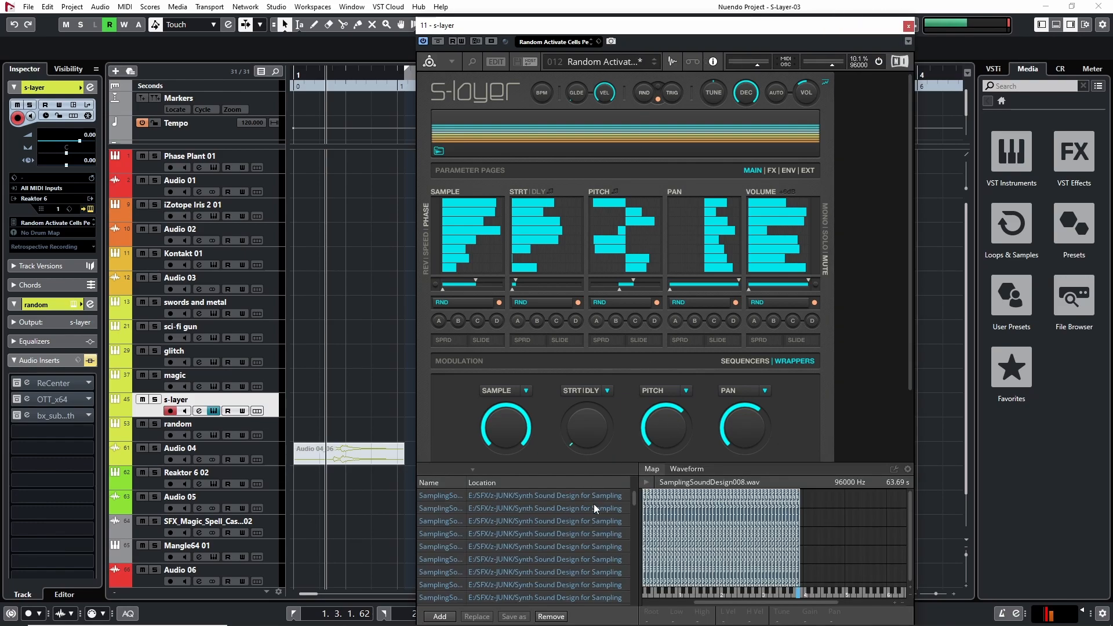
Step: Prelisten to SamplingSoundDesign004.wav in the s-layer track's sample map and select SamplingSoundDesign031.wav
left_click(541, 536)
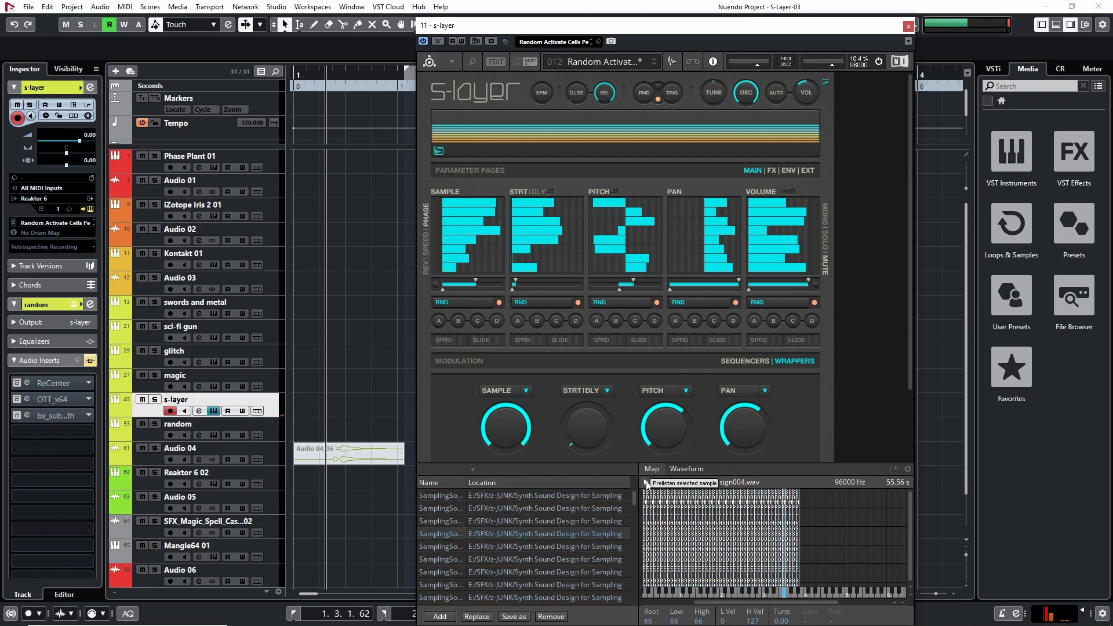
left_click(647, 483)
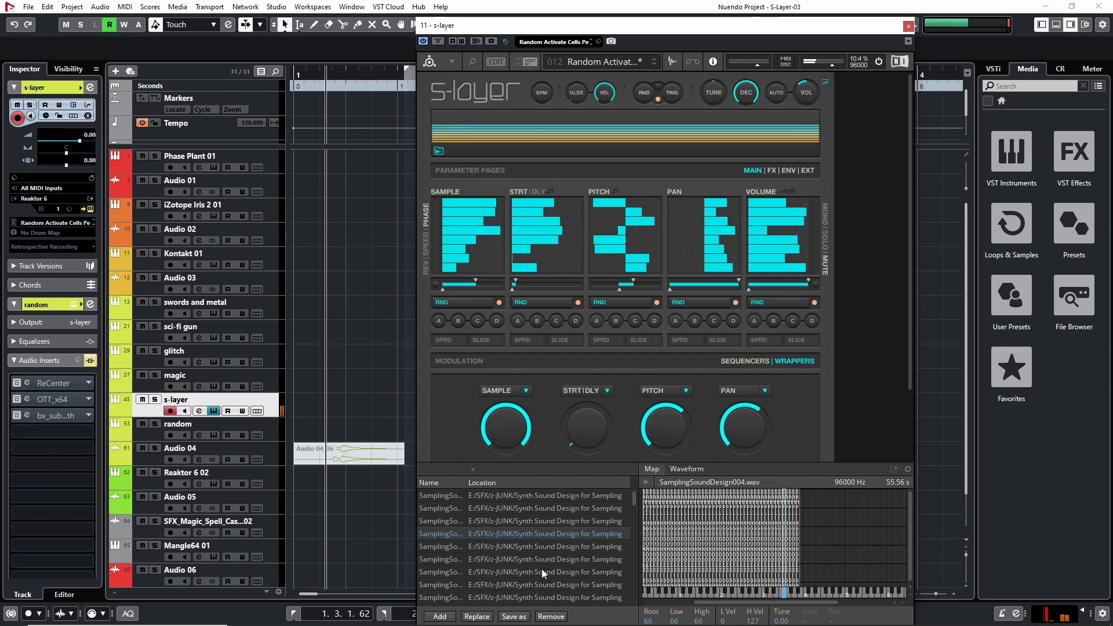
scroll(635, 499, "down", 3)
left_click(582, 559)
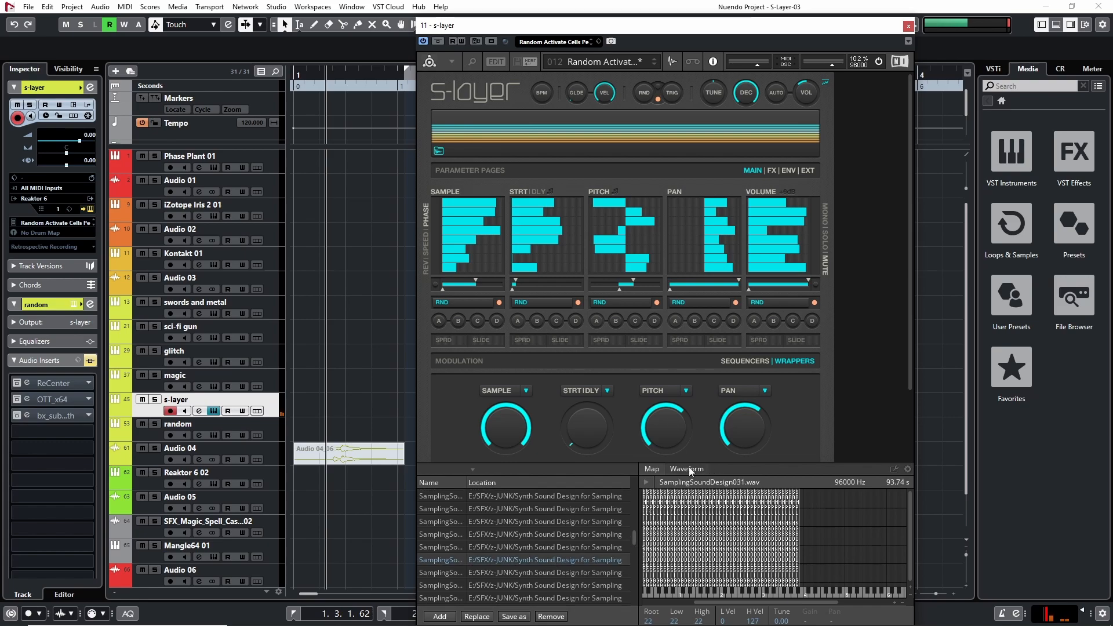
Step: Select SamplingSoundDesign050.wav and SamplingSoundDesign067.wav in the s-layer track's sample list, return to the list's start and close the sample map editor
scroll(634, 535, "down", 2)
left_click(605, 534)
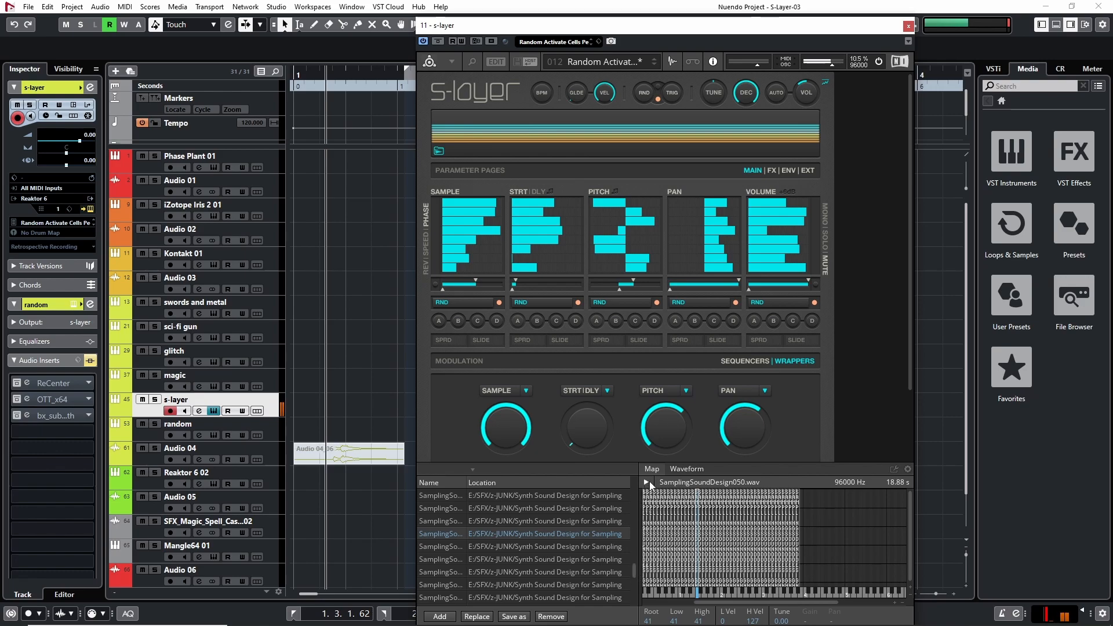
scroll(632, 568, "down", 5)
left_click(577, 574)
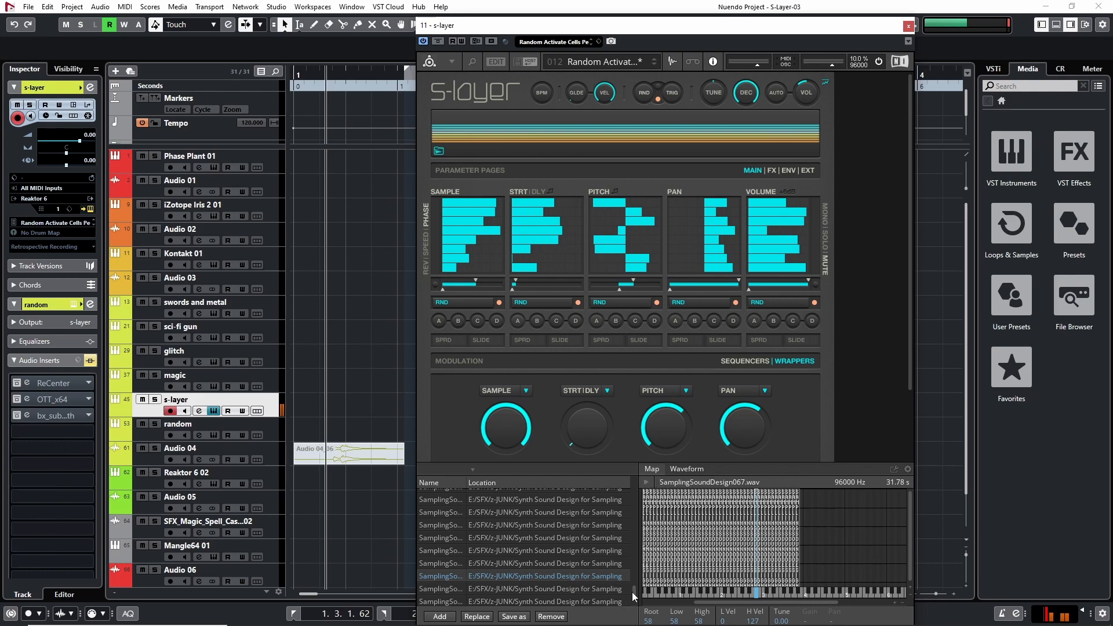
left_click_drag(632, 593, 636, 479)
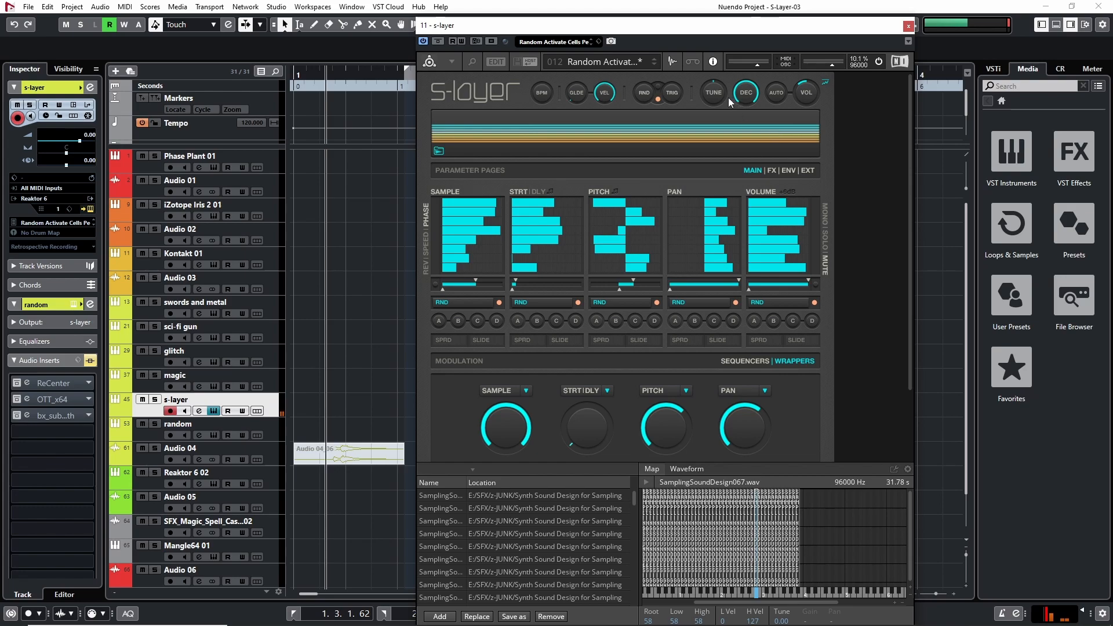
left_click(670, 63)
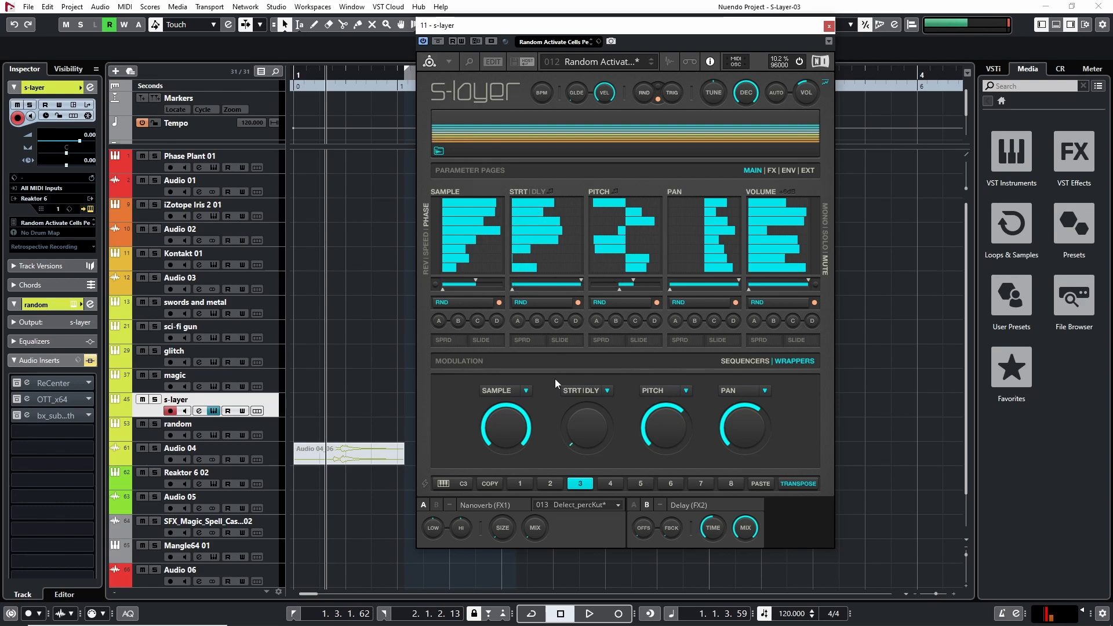
Step: Randomize the s-layer track's scene once and offset its start and pan values with the STRT|DLY and PAN wrapper knobs
mouse_move(583, 435)
left_mouse_down()
mouse_move(604, 350)
mouse_move(607, 425)
mouse_move(596, 398)
mouse_move(573, 431)
left_mouse_up()
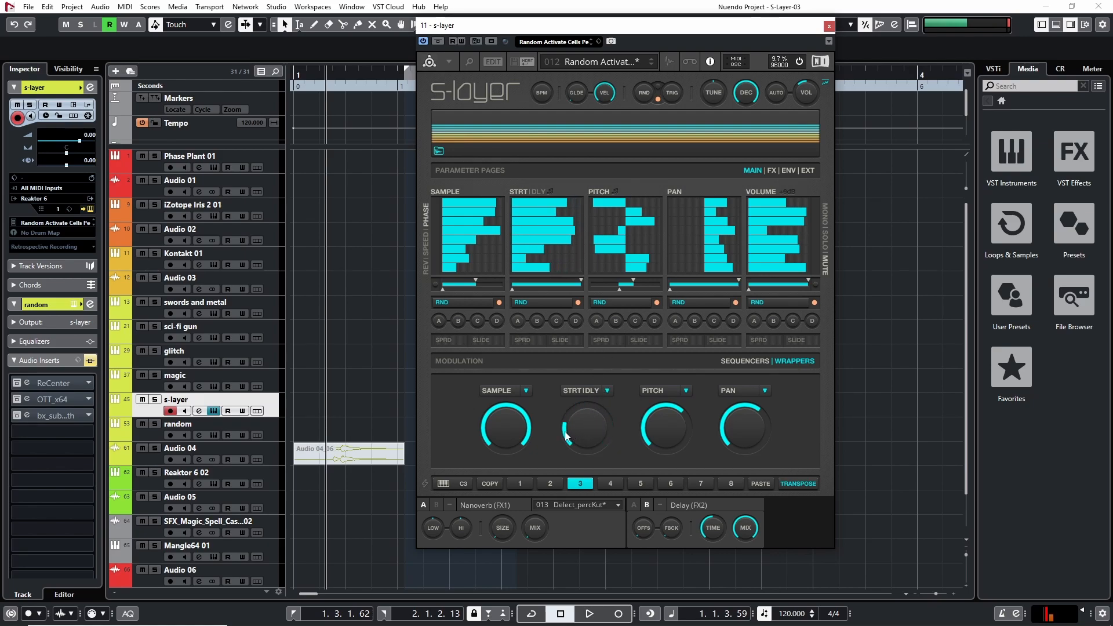
left_click(646, 91)
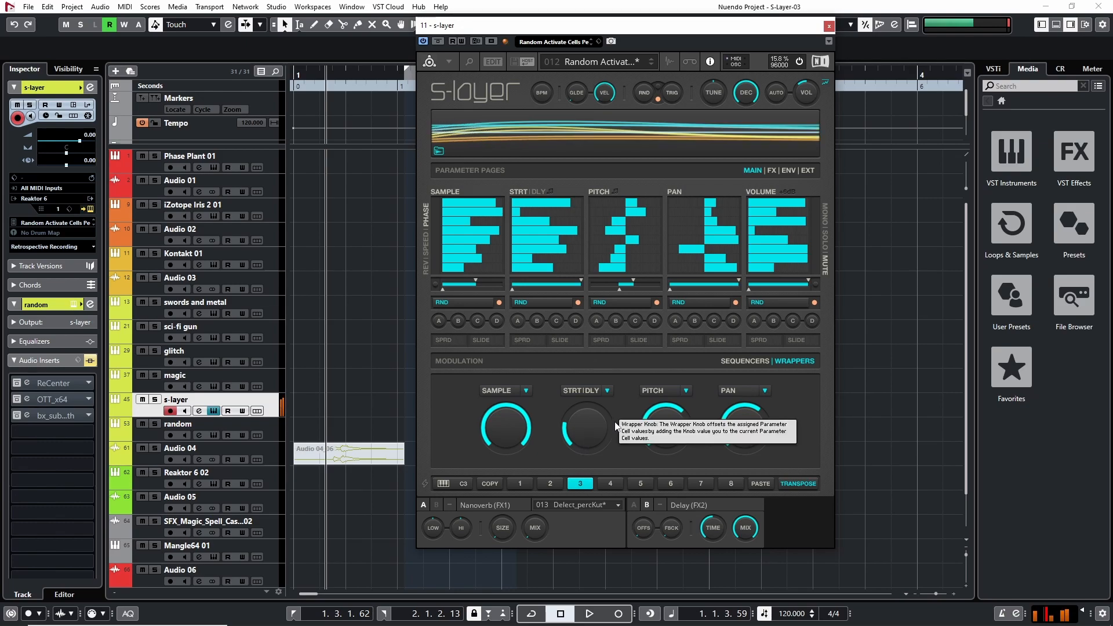
left_click_drag(588, 423, 587, 399)
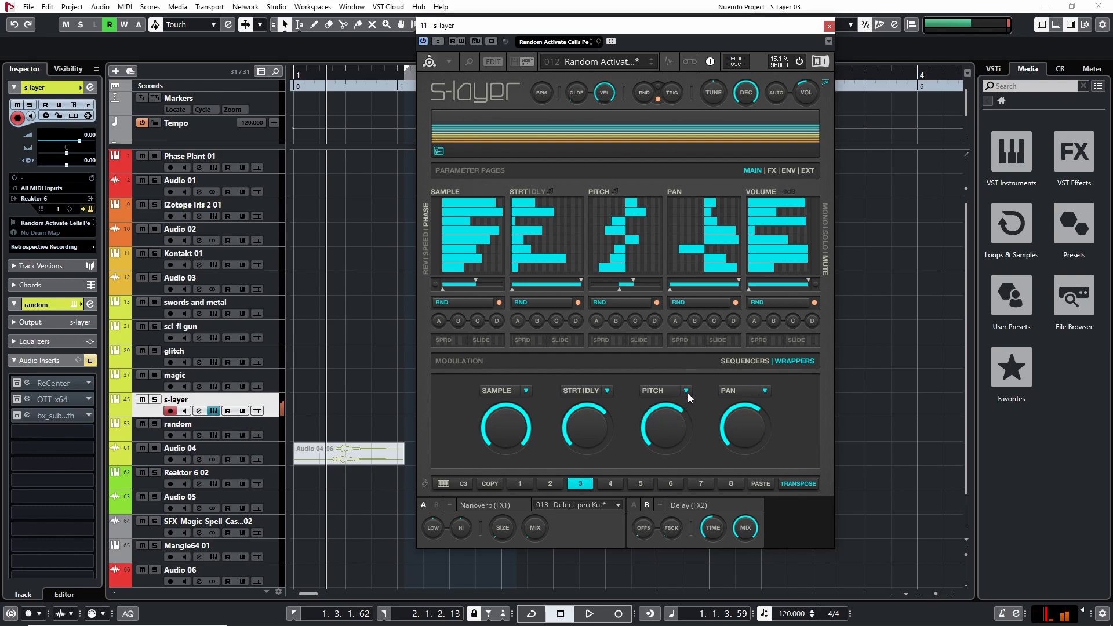
left_click_drag(746, 425, 743, 424)
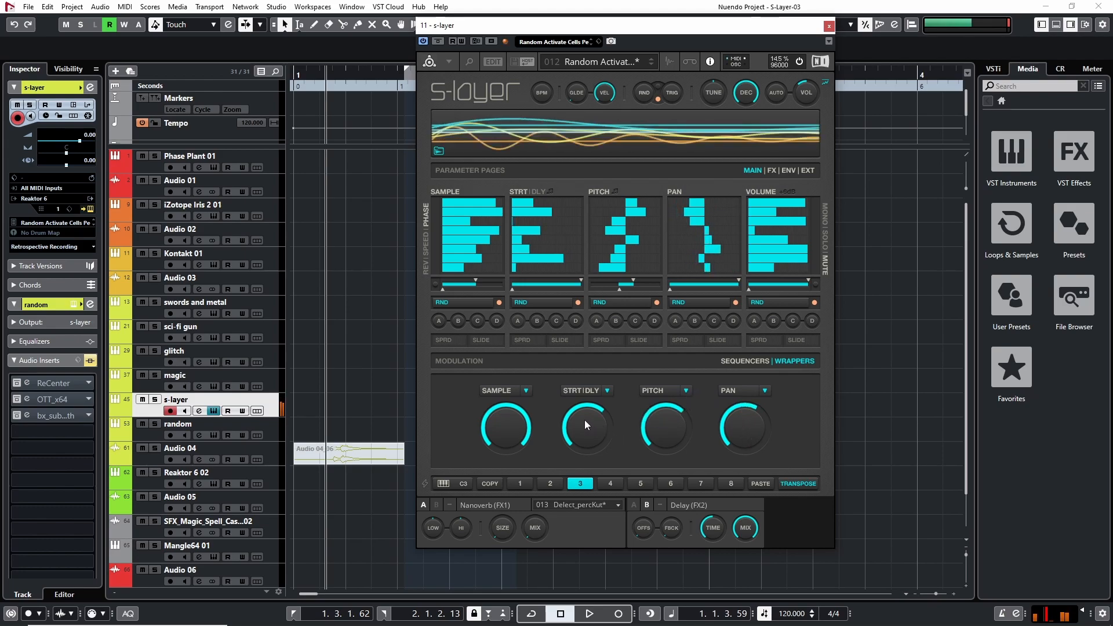
left_click_drag(585, 420, 586, 419)
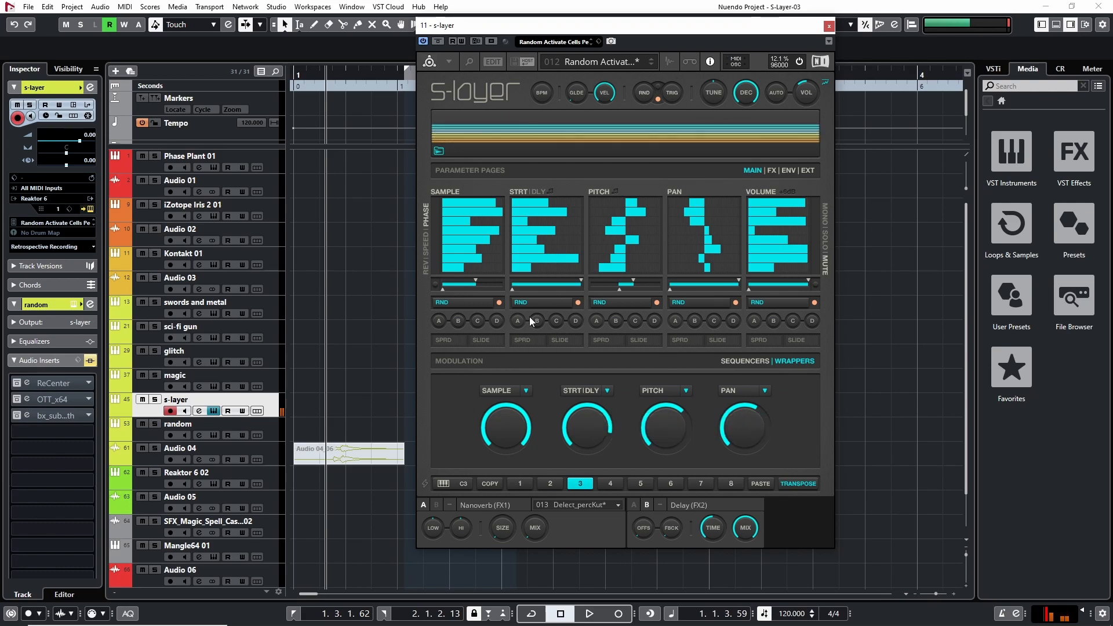
Step: Randomize the scene twice more, adjusting the STRT|DLY wrapper knob after each randomization
left_click(645, 88)
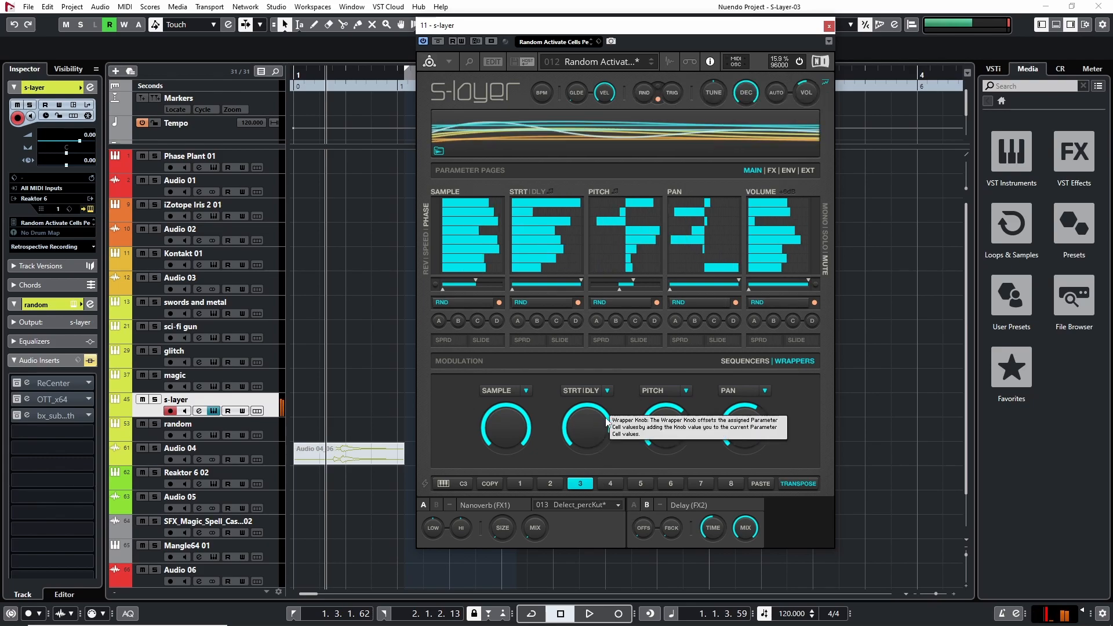
mouse_move(594, 419)
left_mouse_down()
mouse_move(587, 442)
mouse_move(593, 394)
mouse_move(589, 440)
mouse_move(586, 430)
left_mouse_up()
left_click(644, 94)
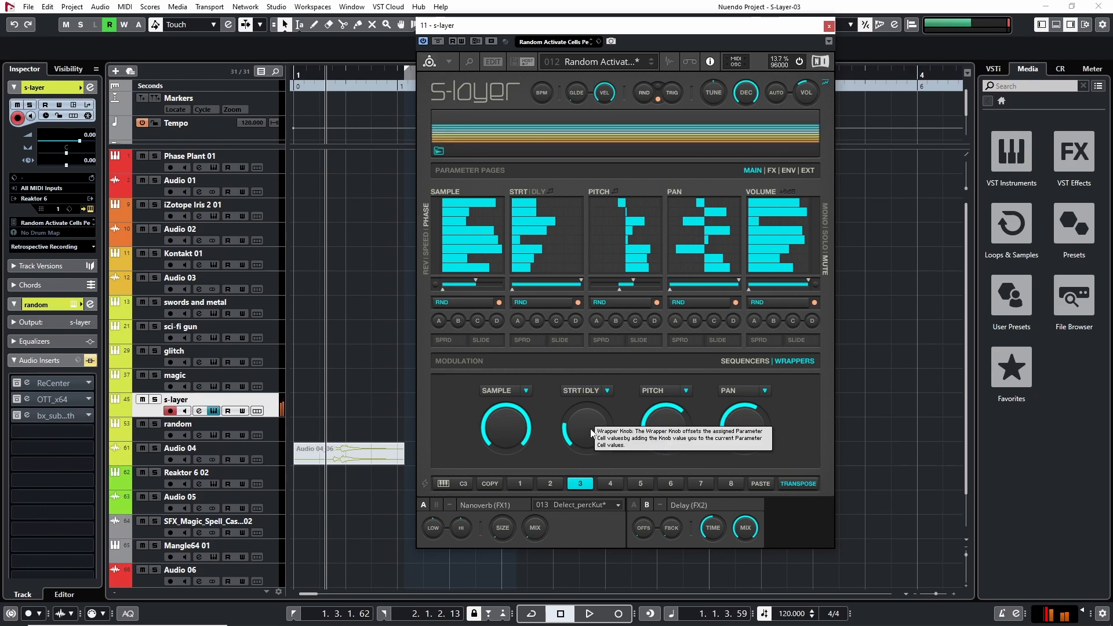
left_click_drag(590, 429, 592, 433)
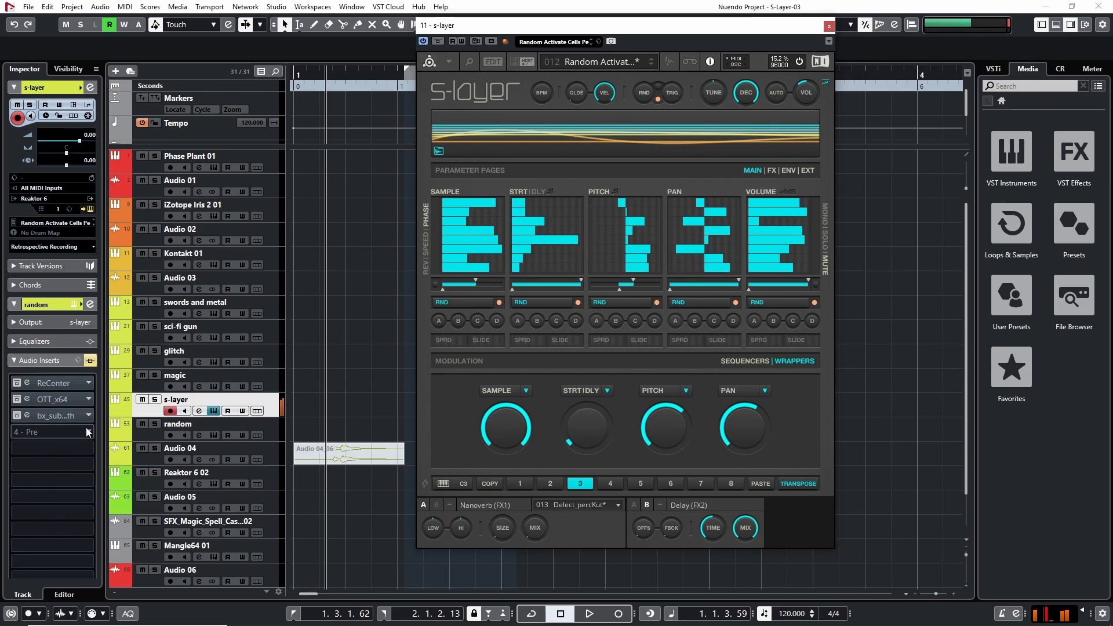
Step: Activate the bx_subsynth insert on the s-layer track and add entropyEQ+ in the fourth insert slot
left_click(42, 417)
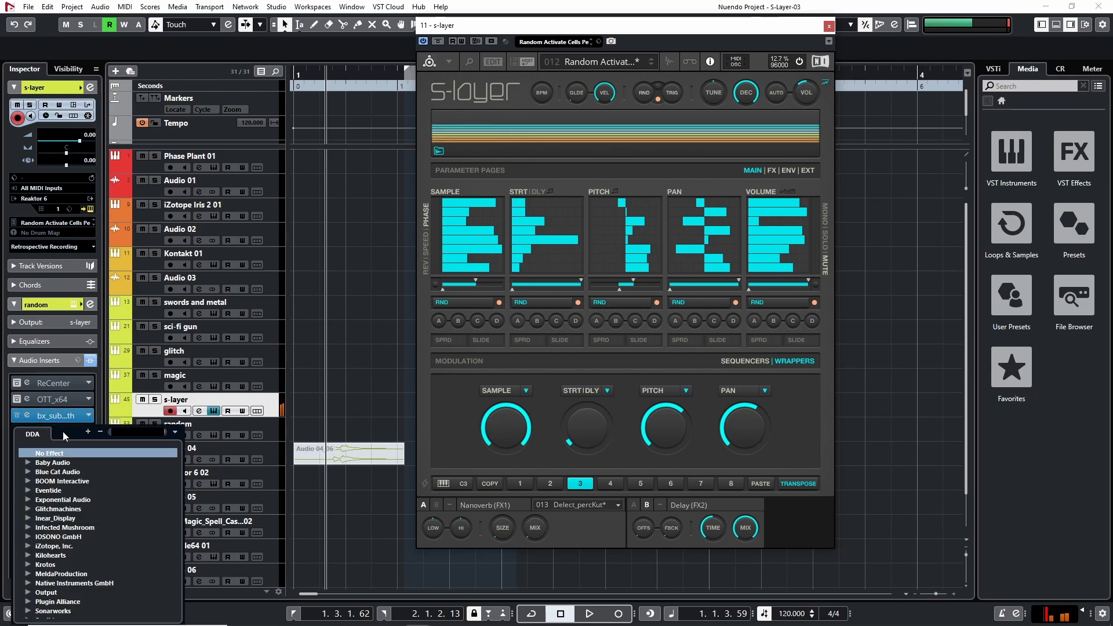
type("entro")
key("Return")
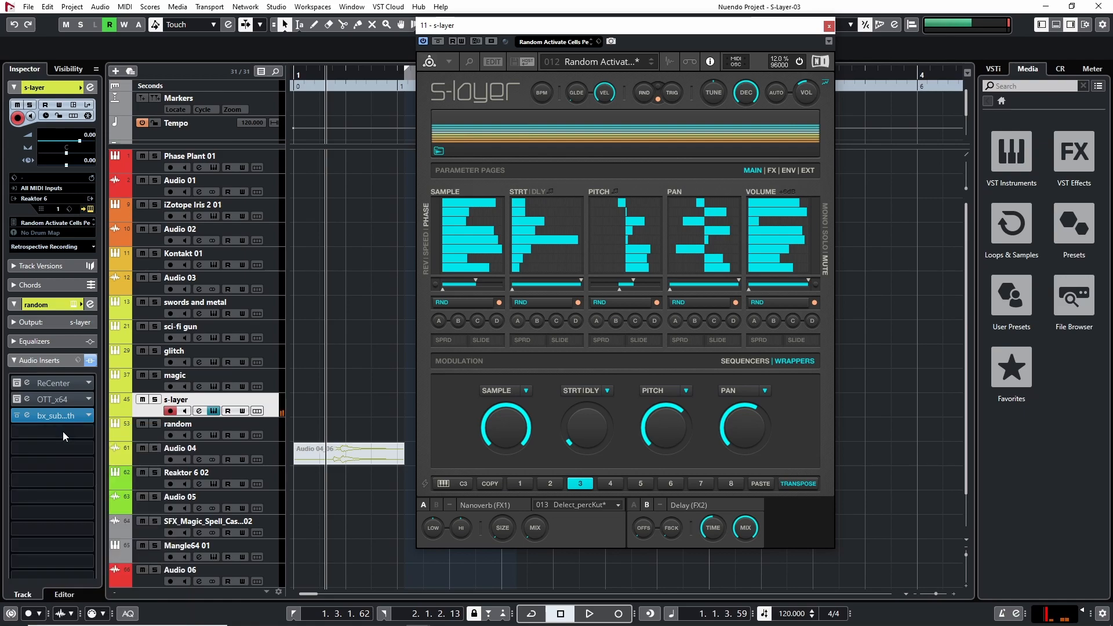
Step: Close the bx_subsynth window and set entropyEQ+'s entropy to 26 % and strength to 9 %
left_click(39, 415)
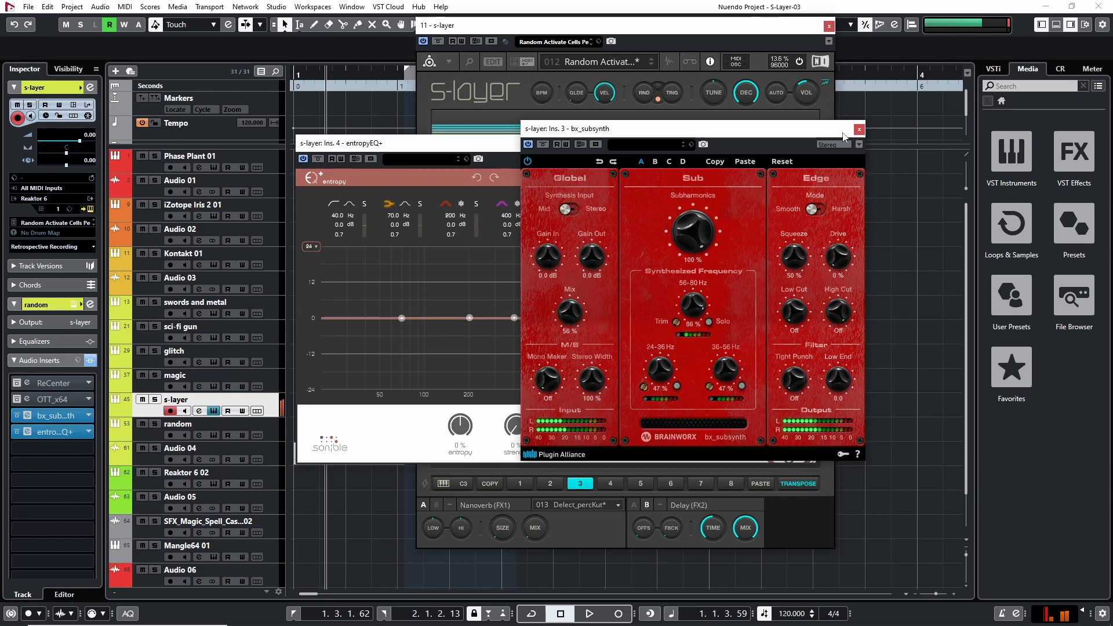
left_click(859, 128)
left_click_drag(475, 430, 473, 406)
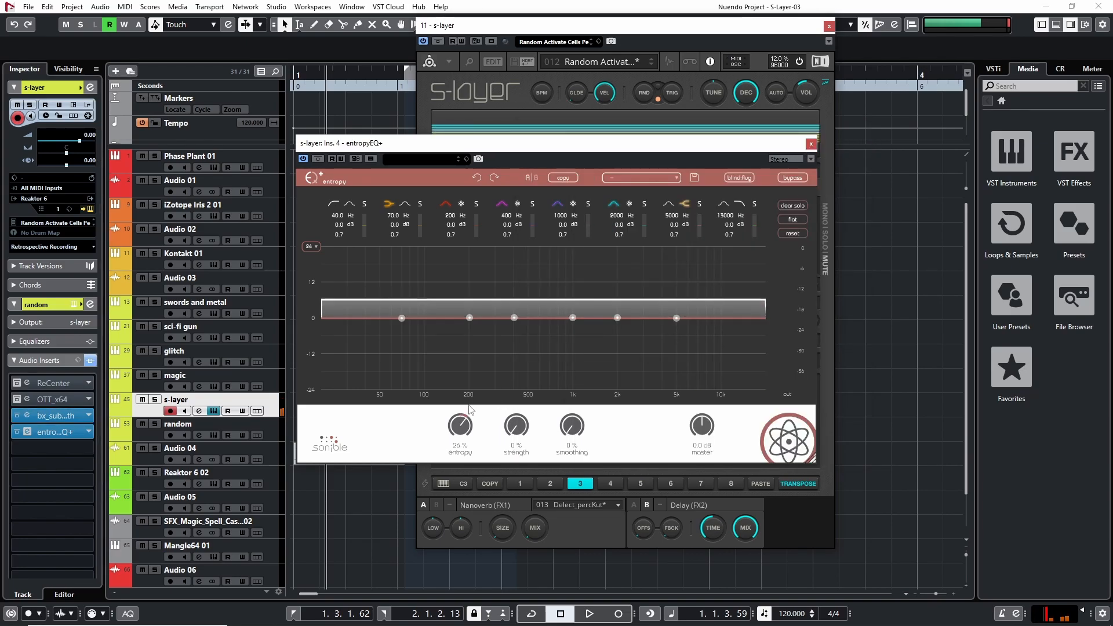
Step: Add kHs Transient Shaper in the s-layer track's fifth insert slot and close both effect windows
left_click(59, 431)
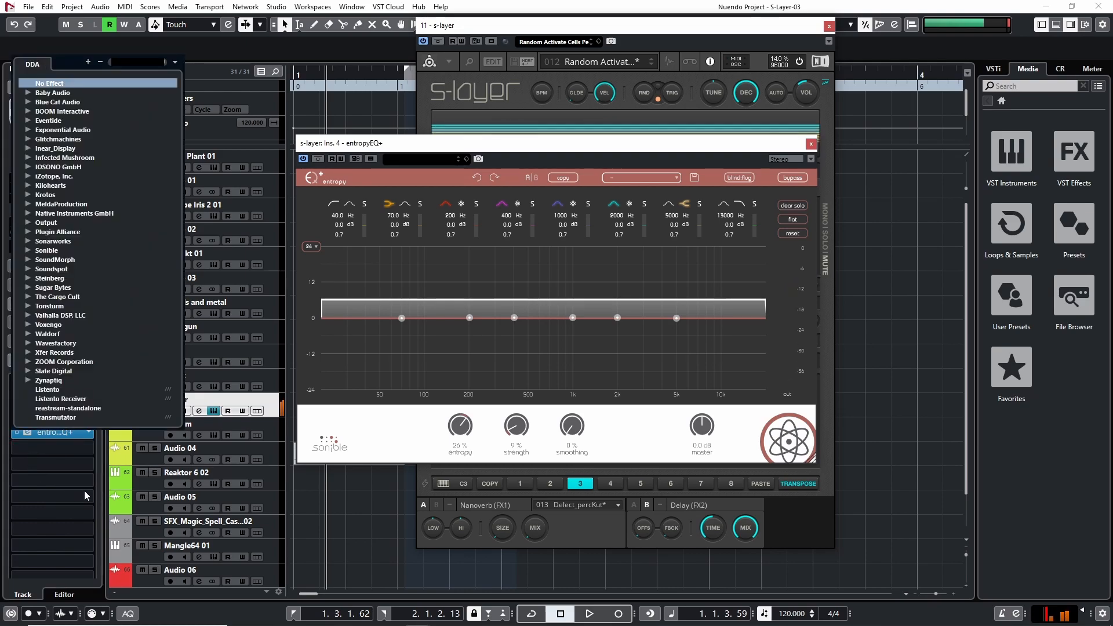
type("transi")
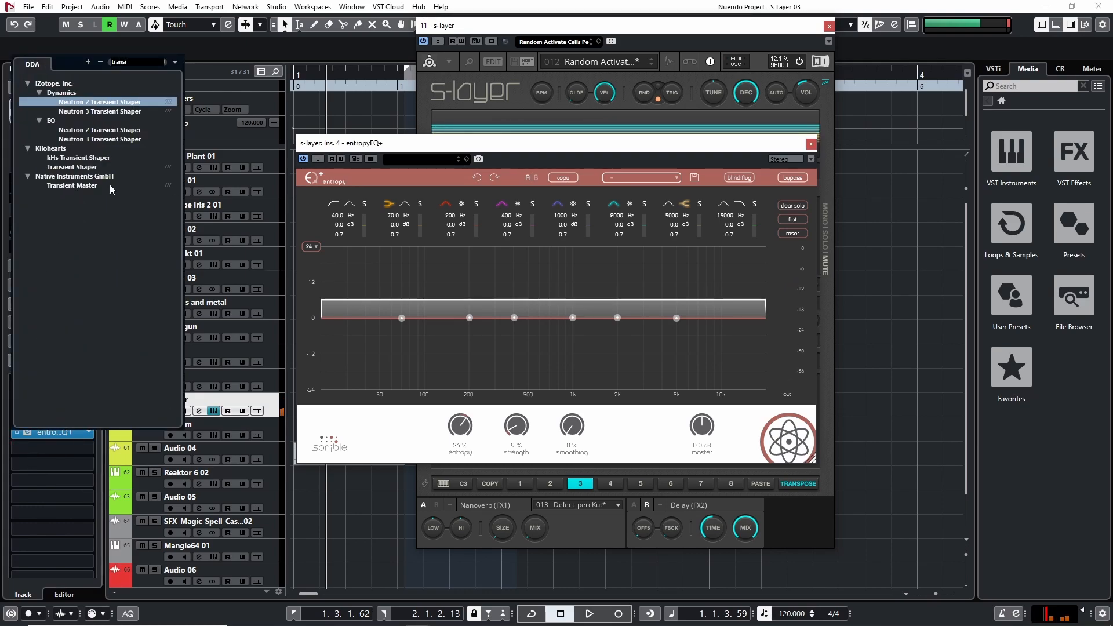
left_click(99, 160)
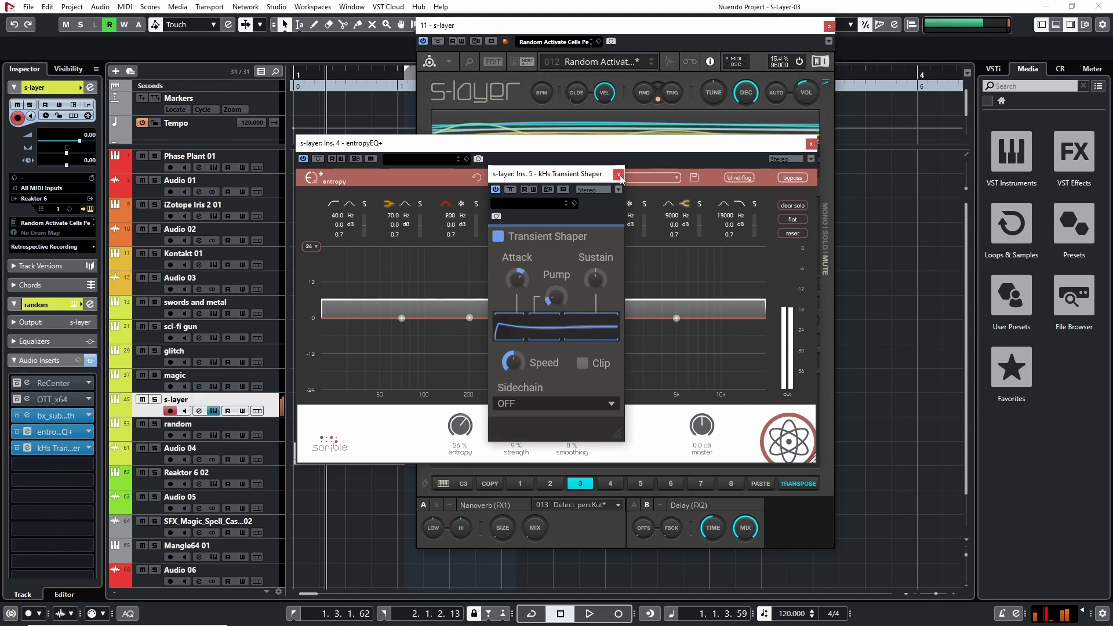
left_click(811, 145)
left_click(618, 175)
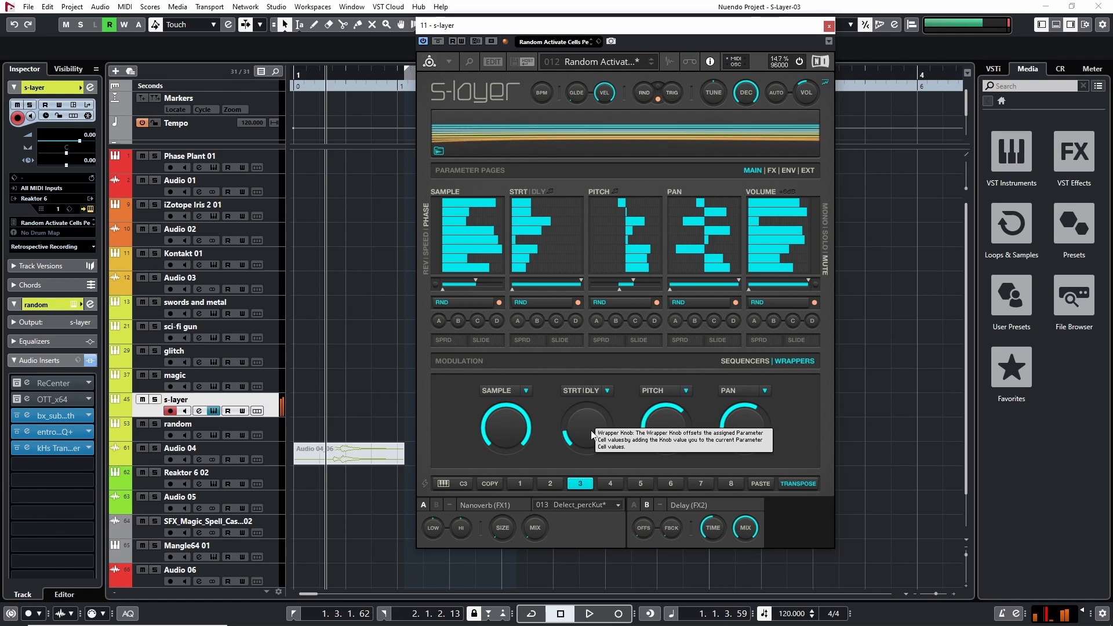
Step: Raise the STRT|DLY wrapper knob, and activate the track's ReCenter insert and close its window
left_click_drag(601, 459, 591, 420)
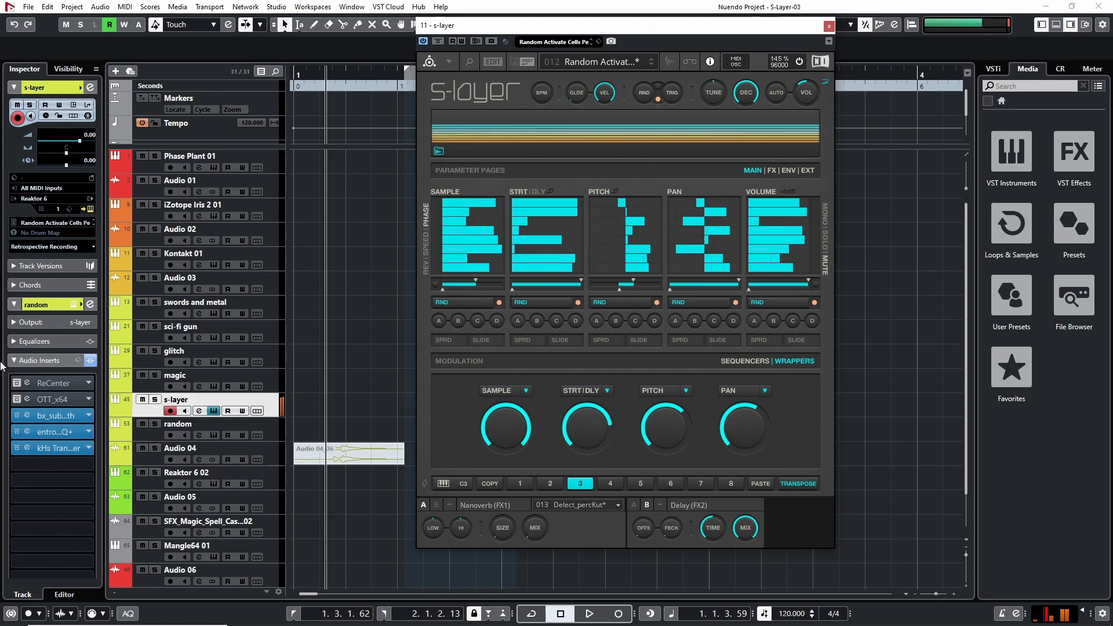
left_click(27, 382)
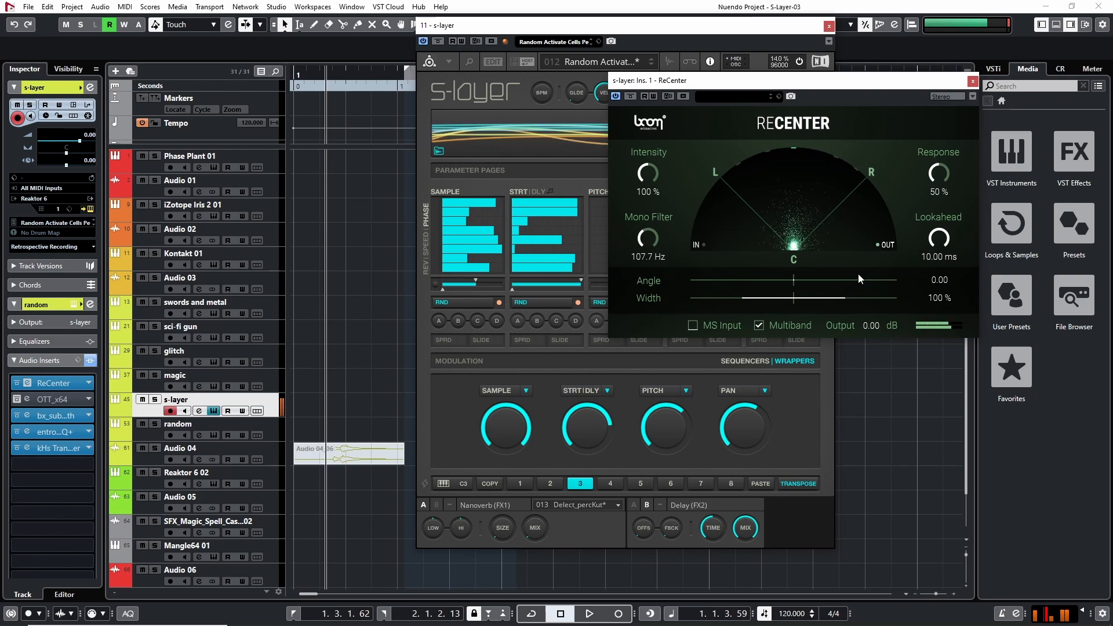
left_click(973, 81)
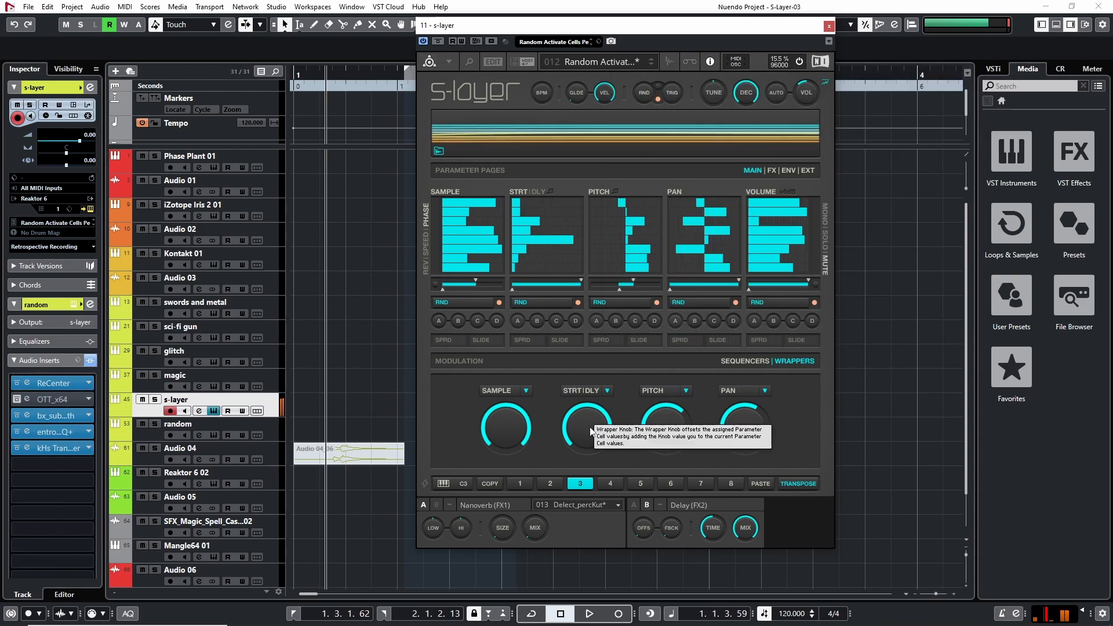
Step: Randomize the scene once, sweep its start positions with the STRT|DLY wrapper knob and close the instrument
left_click(639, 88)
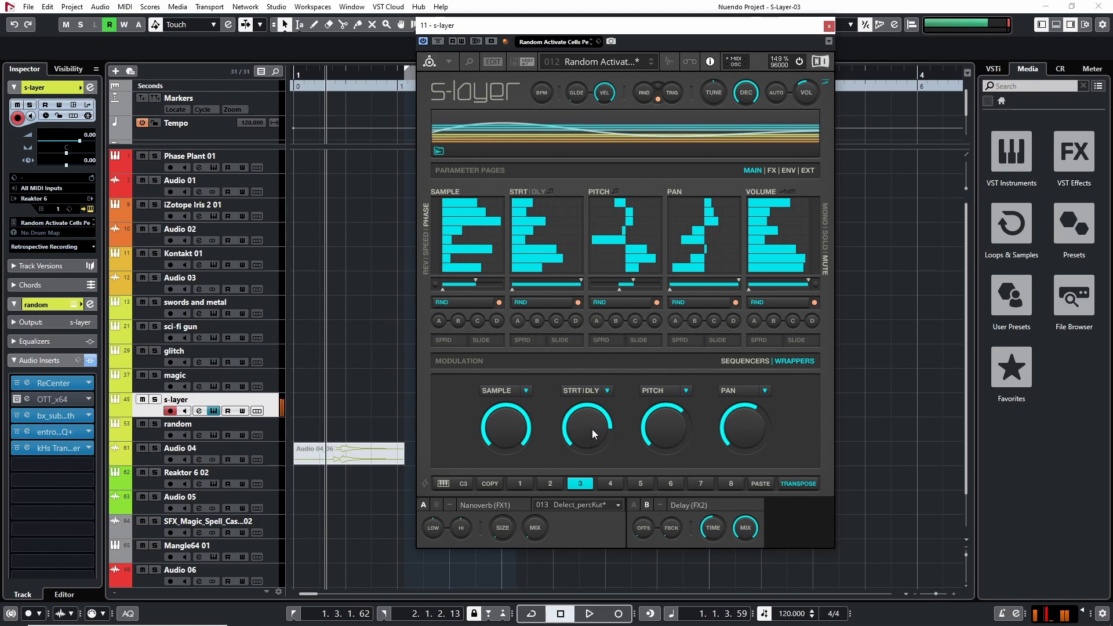
left_click_drag(592, 428, 587, 444)
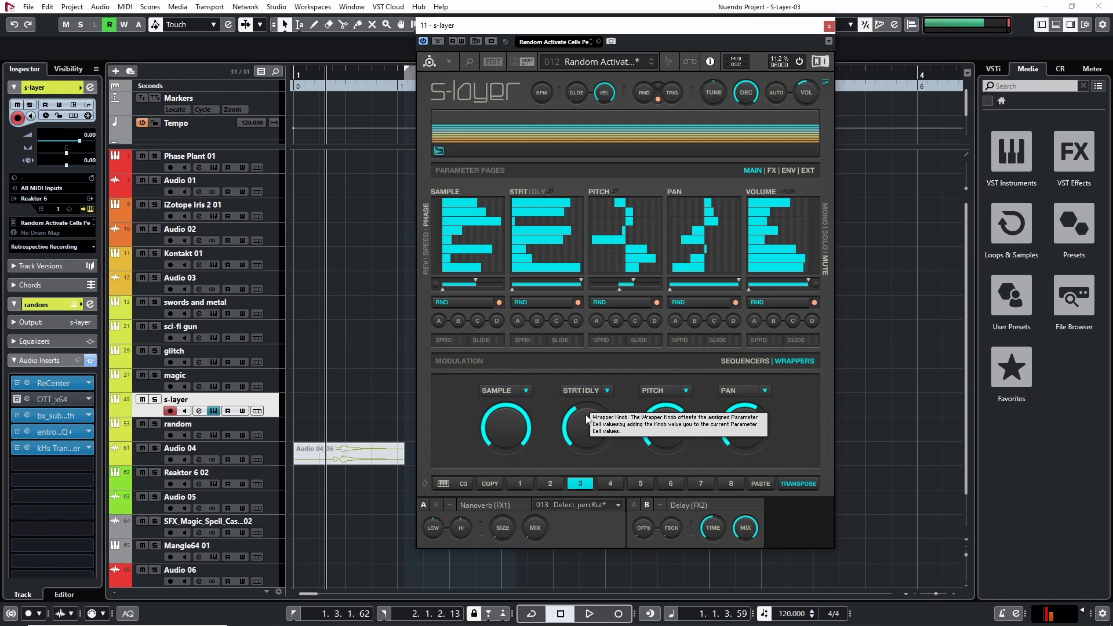
left_click_drag(592, 428, 595, 438)
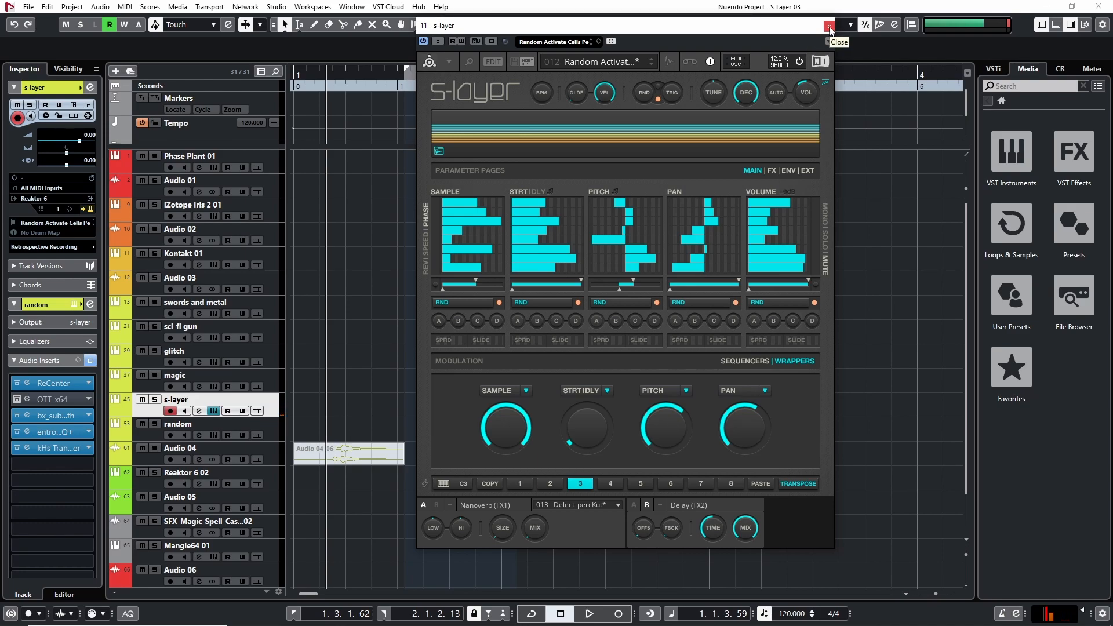
left_click(830, 26)
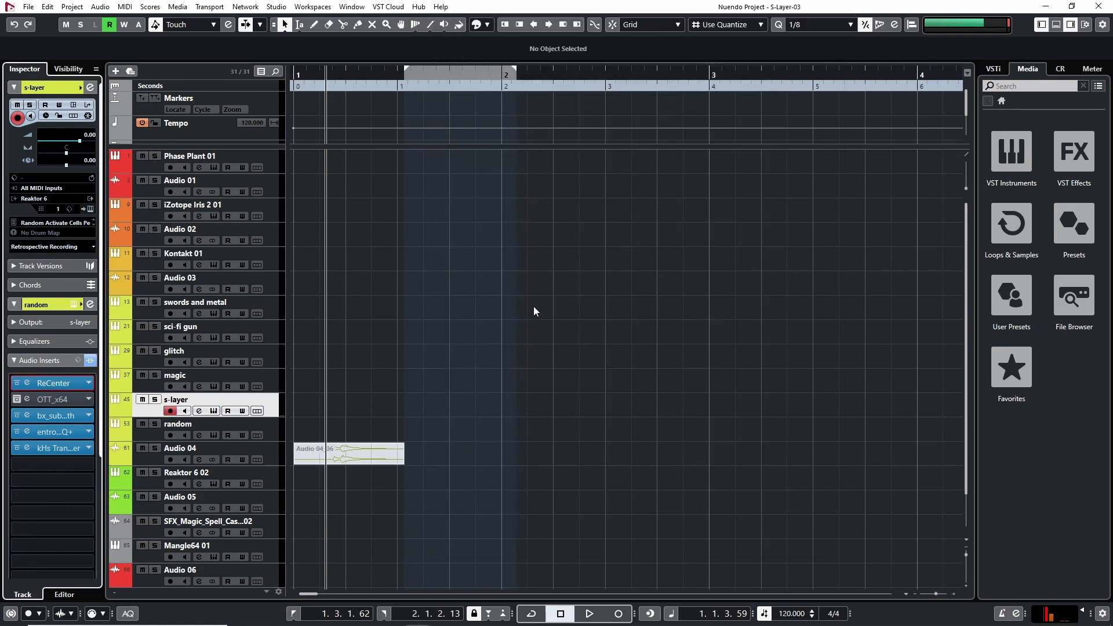
Step: Open the random track's S-Layer, look through its sample list and close the sample map editor
left_click(154, 434)
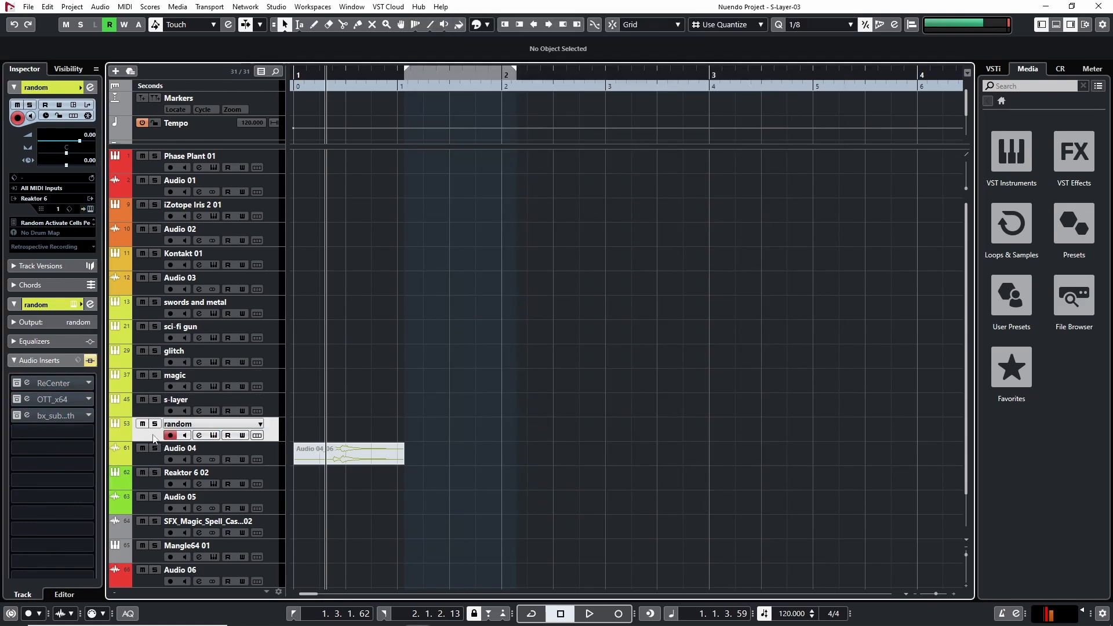
left_click(87, 208)
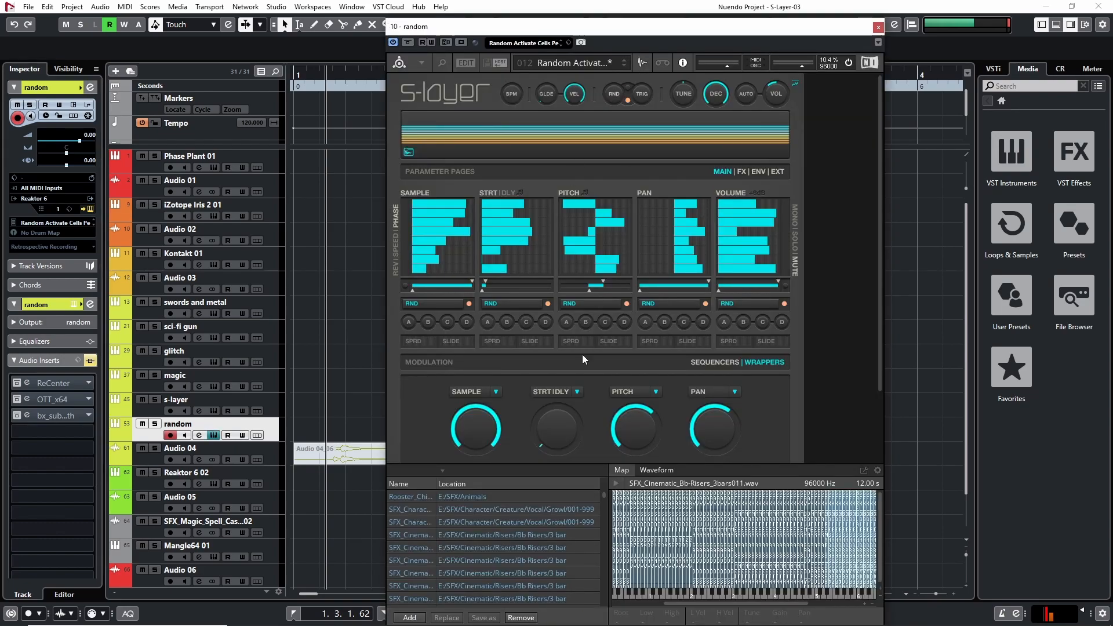
left_click_drag(604, 503, 618, 473)
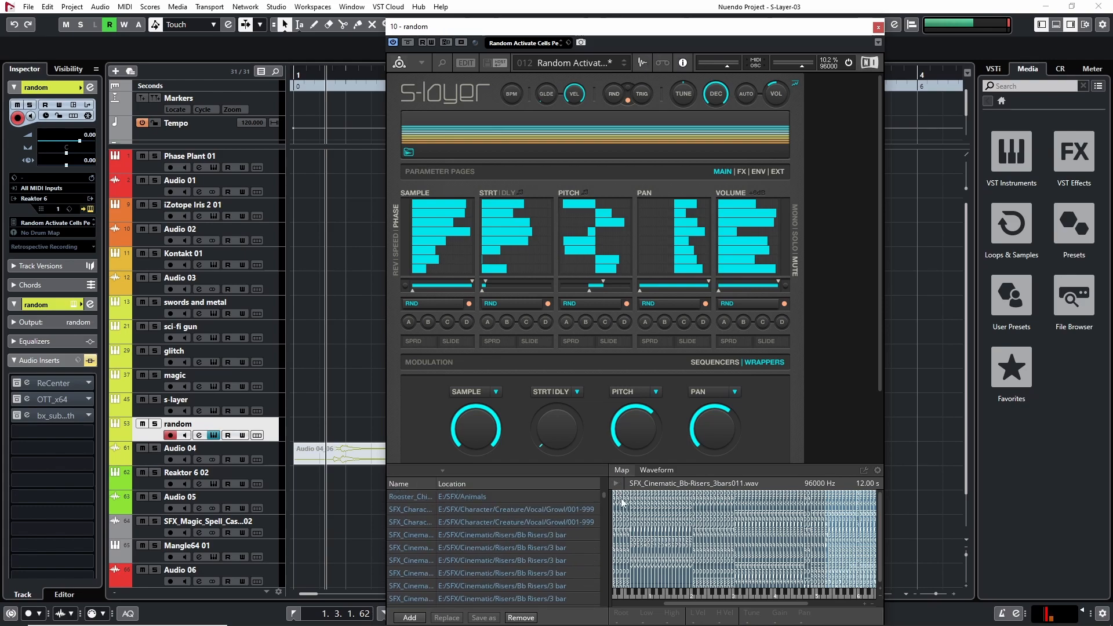
left_click_drag(607, 492, 618, 129)
left_click(642, 61)
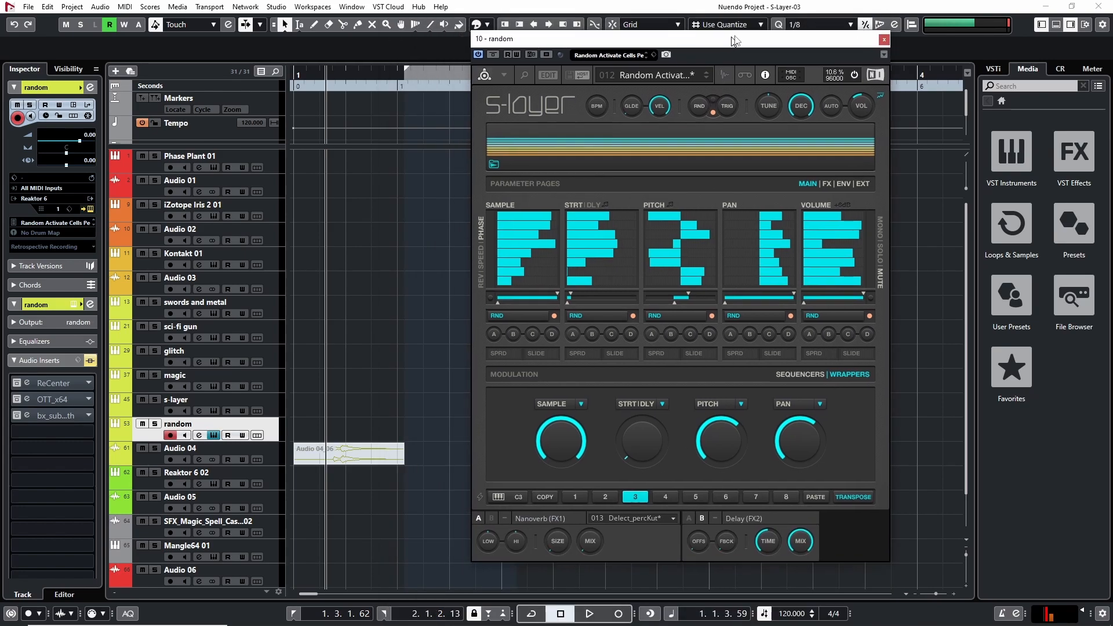
Step: Randomize the random track's S-Layer scene twice
mouse_move(708, 107)
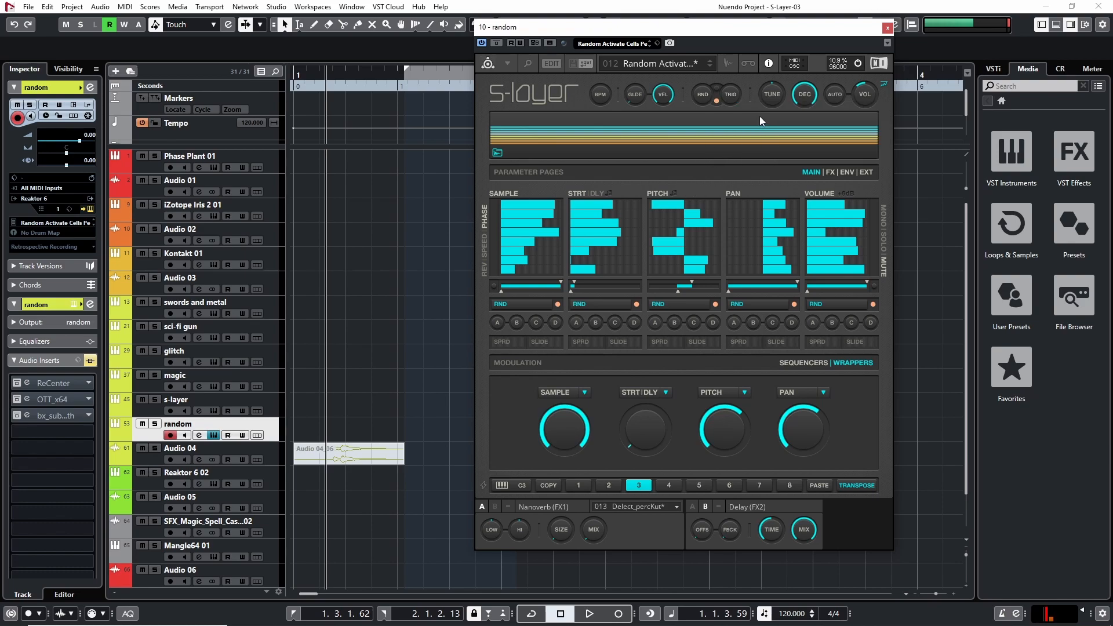
mouse_move(751, 104)
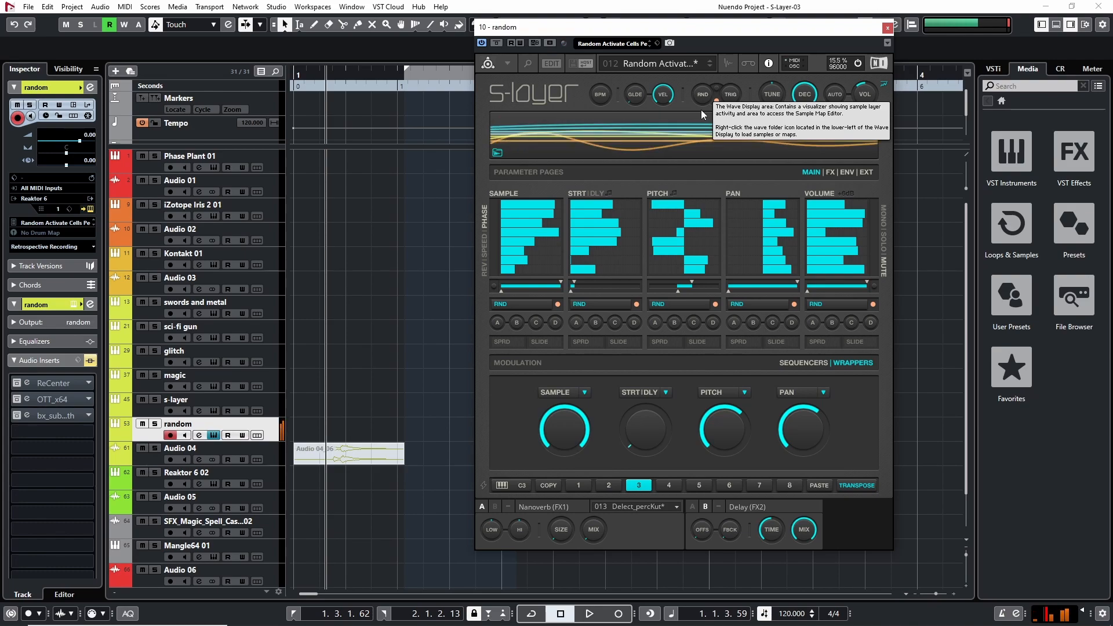
left_click(703, 93)
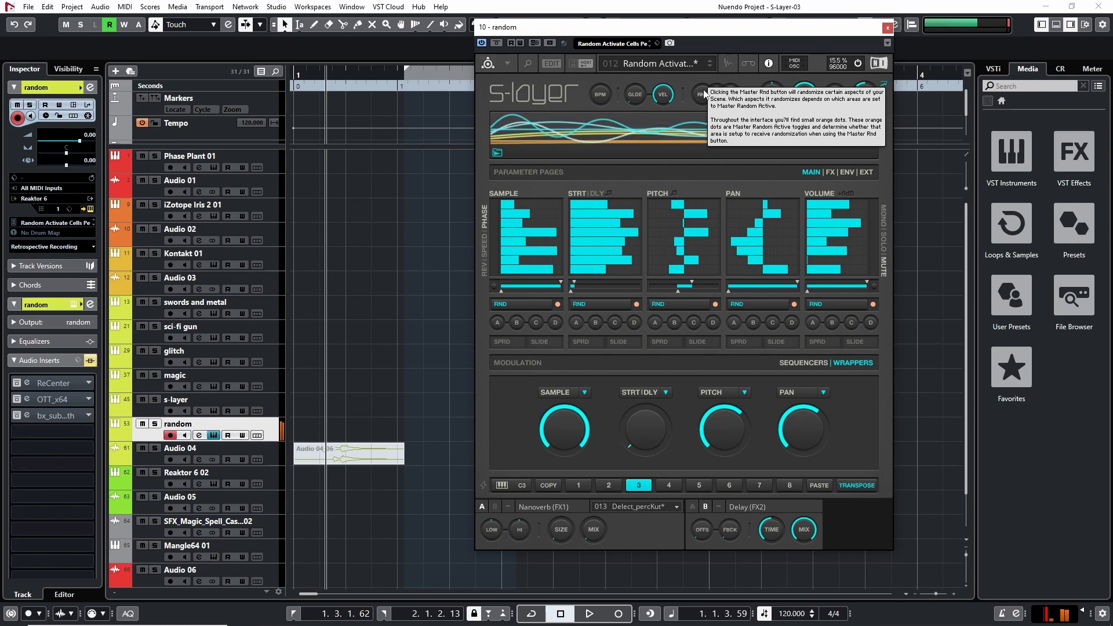
left_click(703, 92)
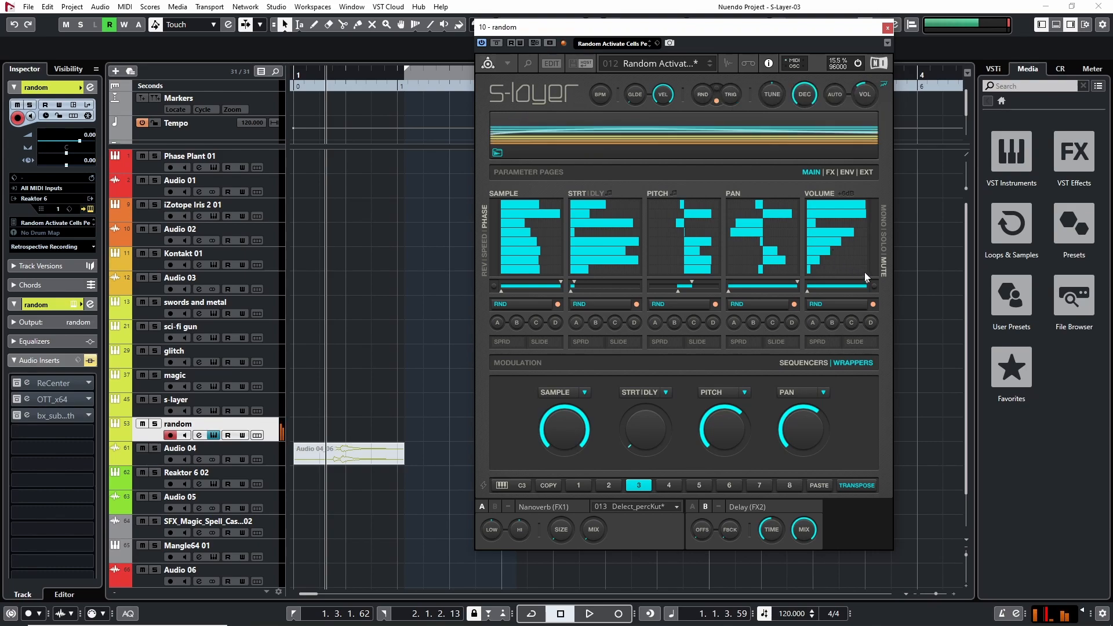
Step: Audition the scene with different combinations of its sample layers muted, and clear all the layer mutes
left_click(874, 232)
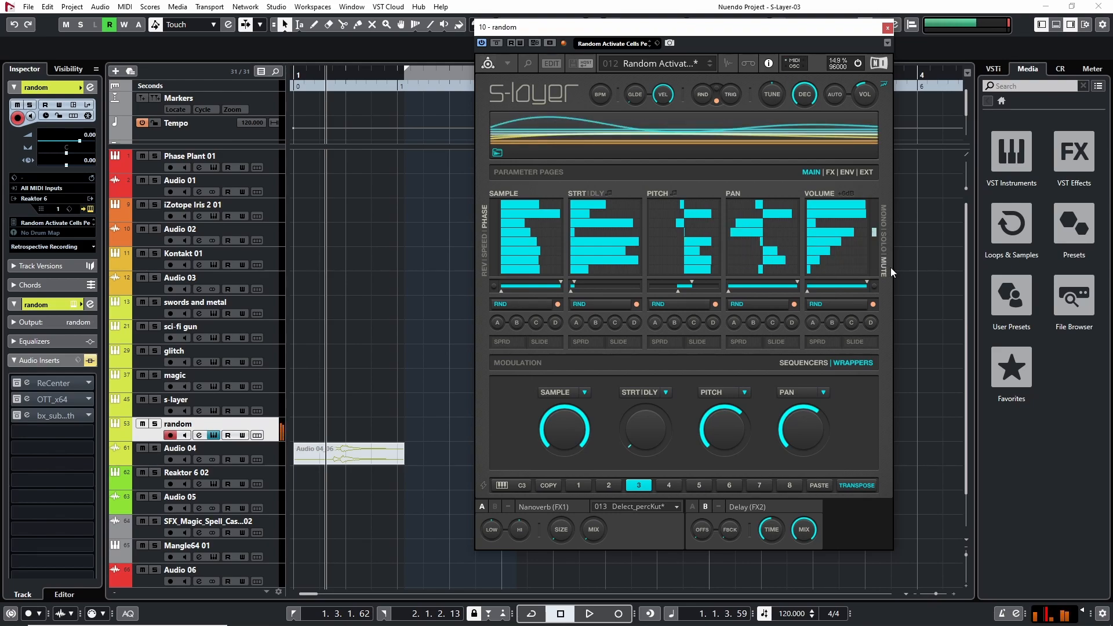
left_click(874, 254)
left_click(875, 259)
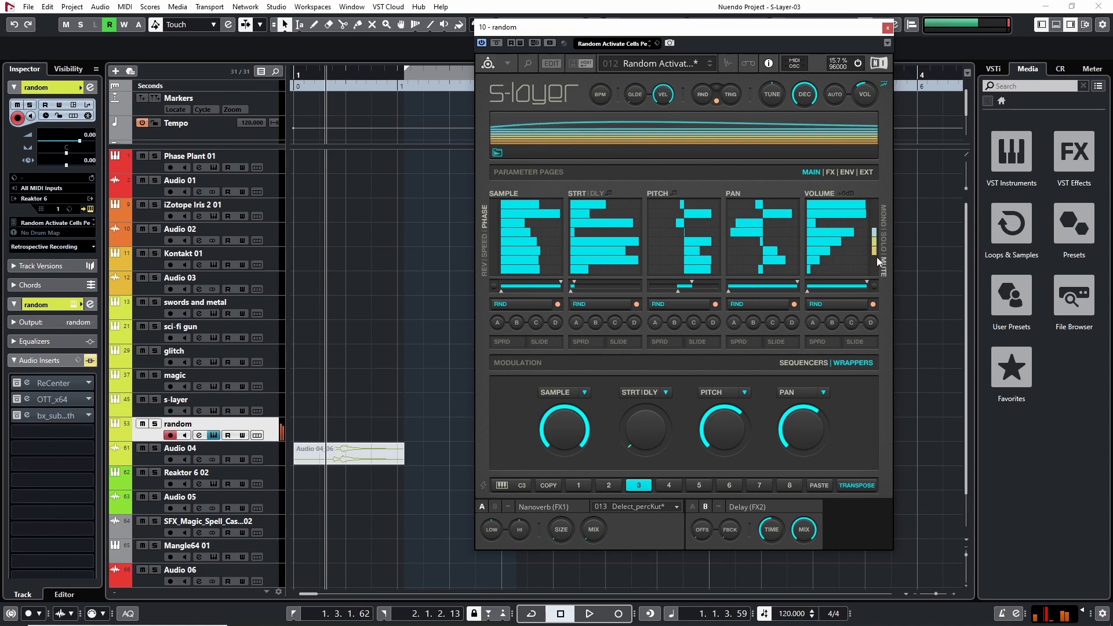
left_click(875, 251)
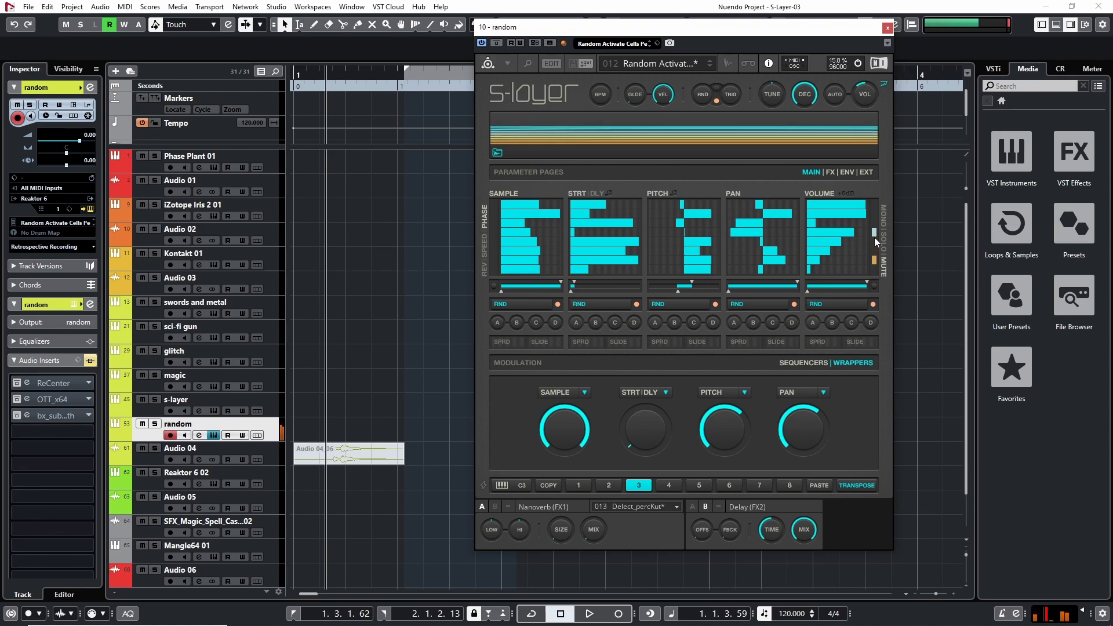
left_click(875, 216)
left_click(874, 207)
left_click(875, 213)
left_click(875, 222)
left_click(876, 244)
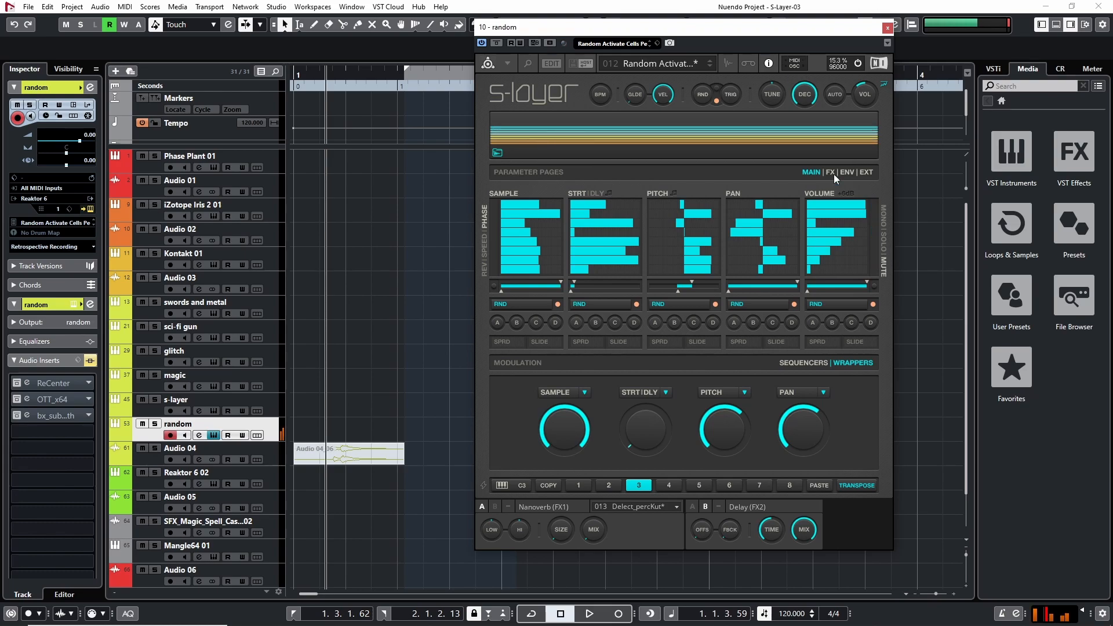
Step: Randomize the random track's S-Layer scene once more to produce a new layered sound
left_click(703, 94)
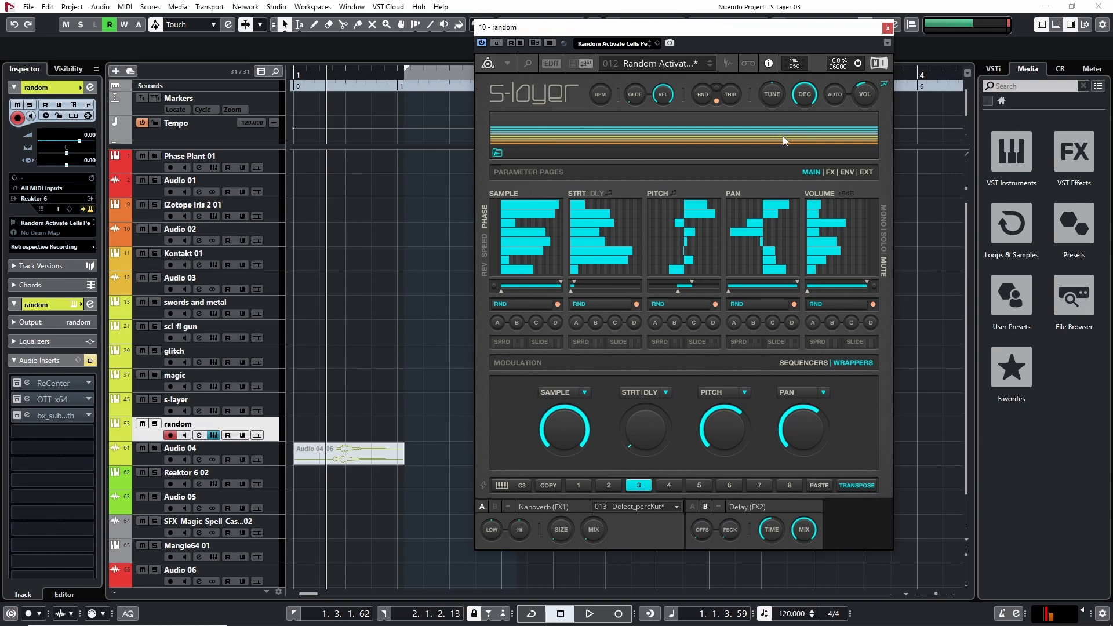
mouse_move(731, 131)
mouse_move(814, 90)
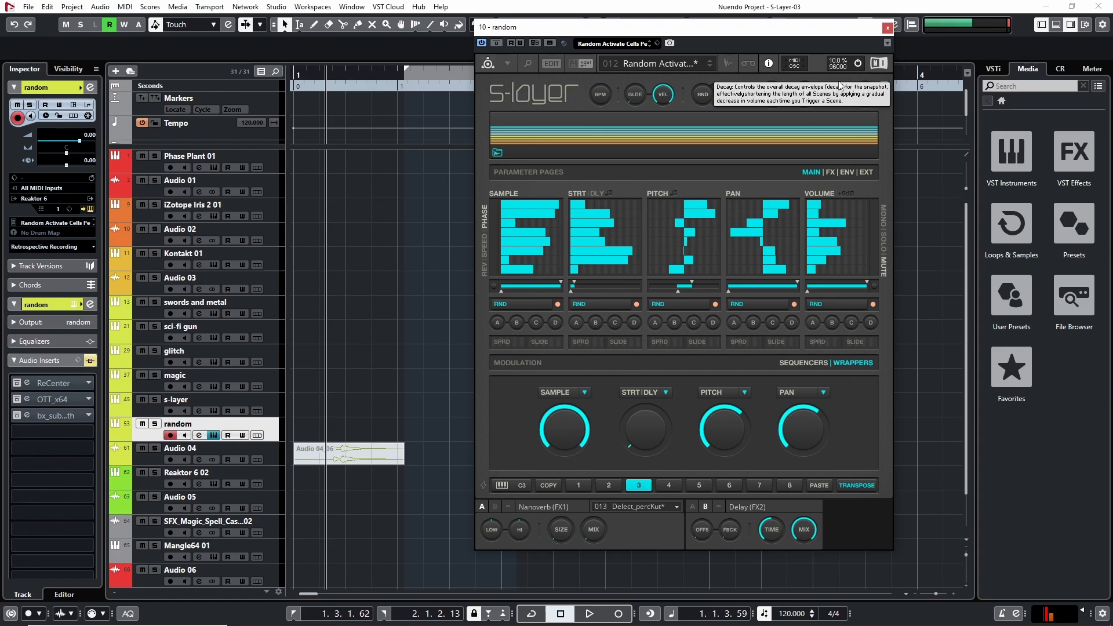